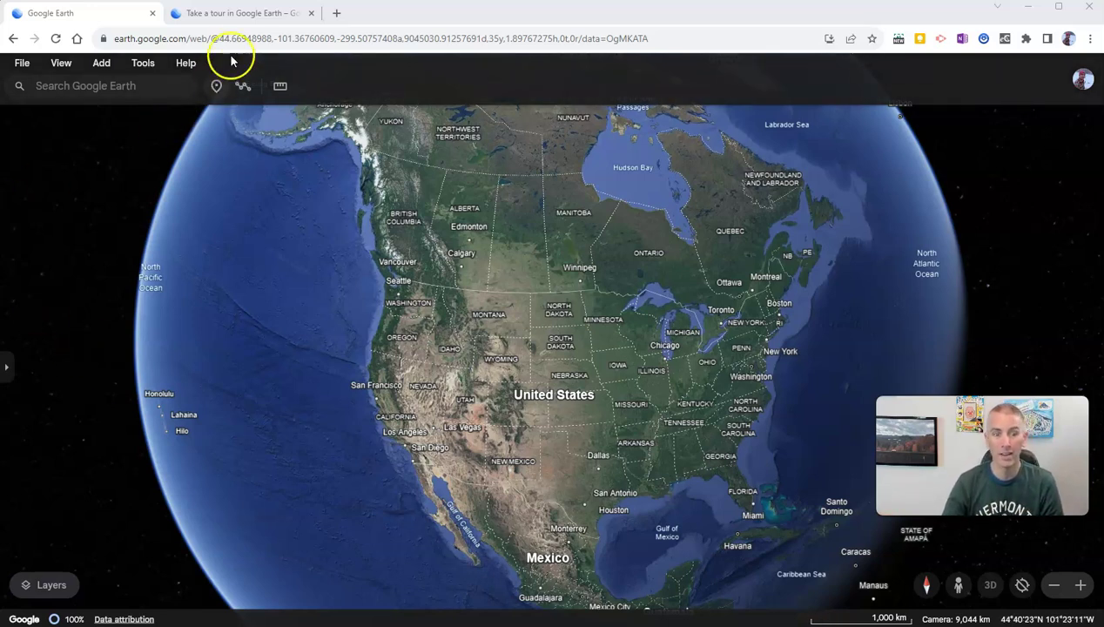
Browse the guided tours in the Take a tour in Google Earth gallery and return to the globe.
click(271, 15)
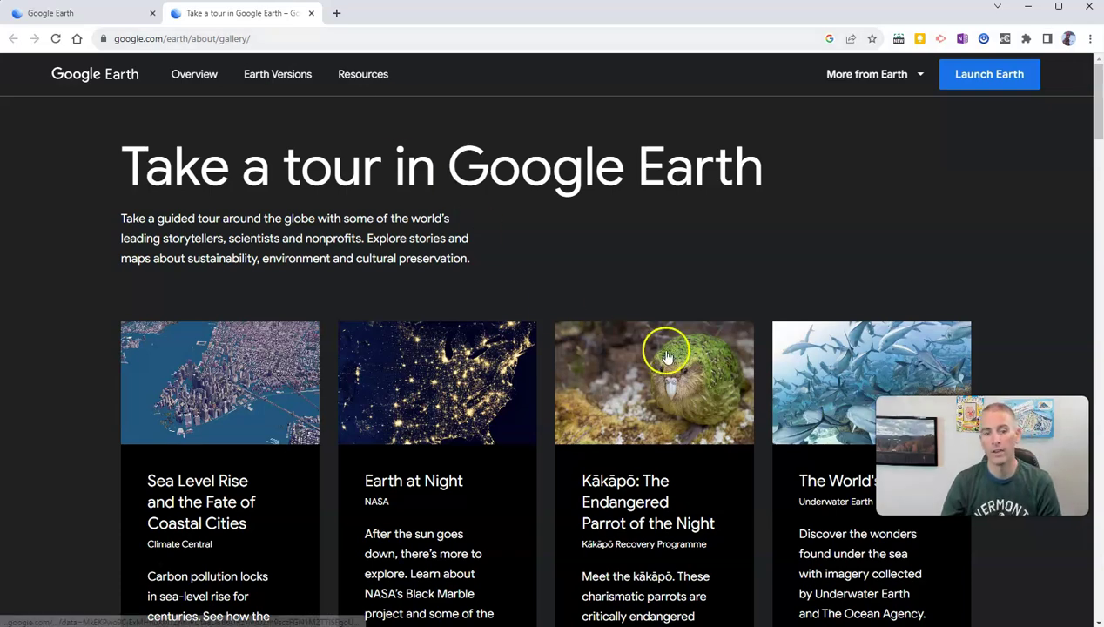
scroll(660, 345, down, 6)
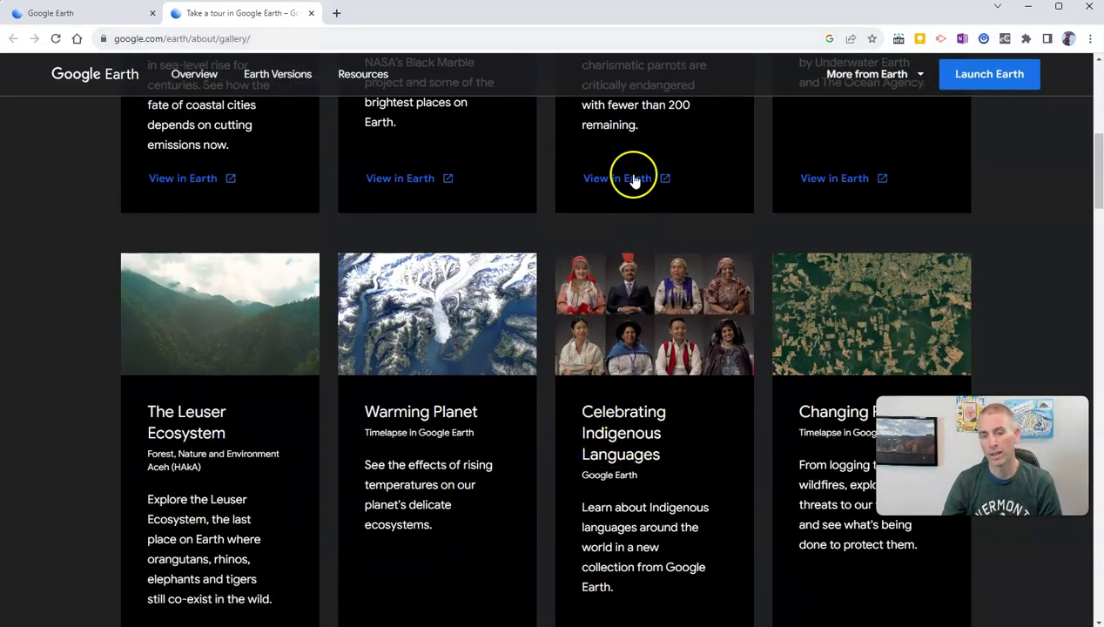
scroll(505, 348, up, 6)
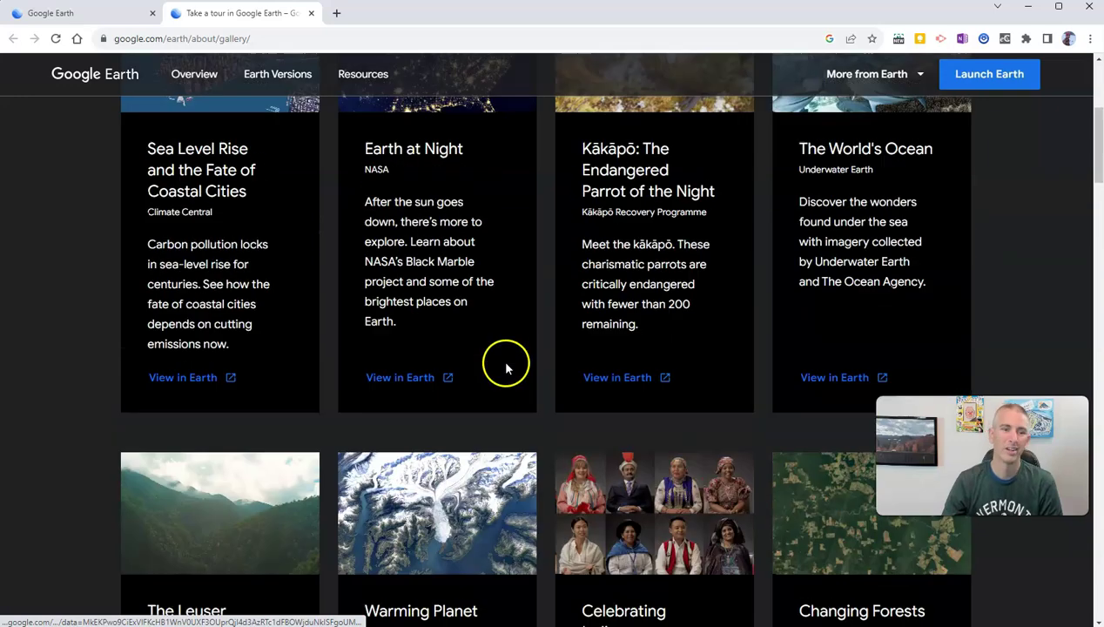
click(67, 13)
Measure a straight-line distance across Ontario, from its western border with Manitoba to its eastern border with Quebec.
click(443, 321)
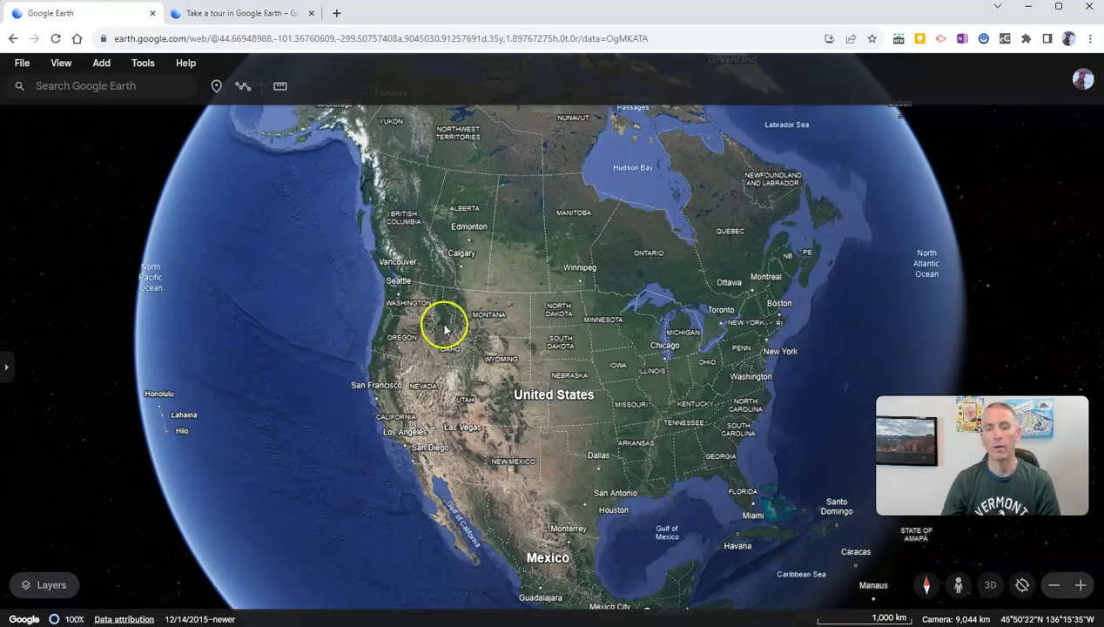
scroll(446, 324, down, 4)
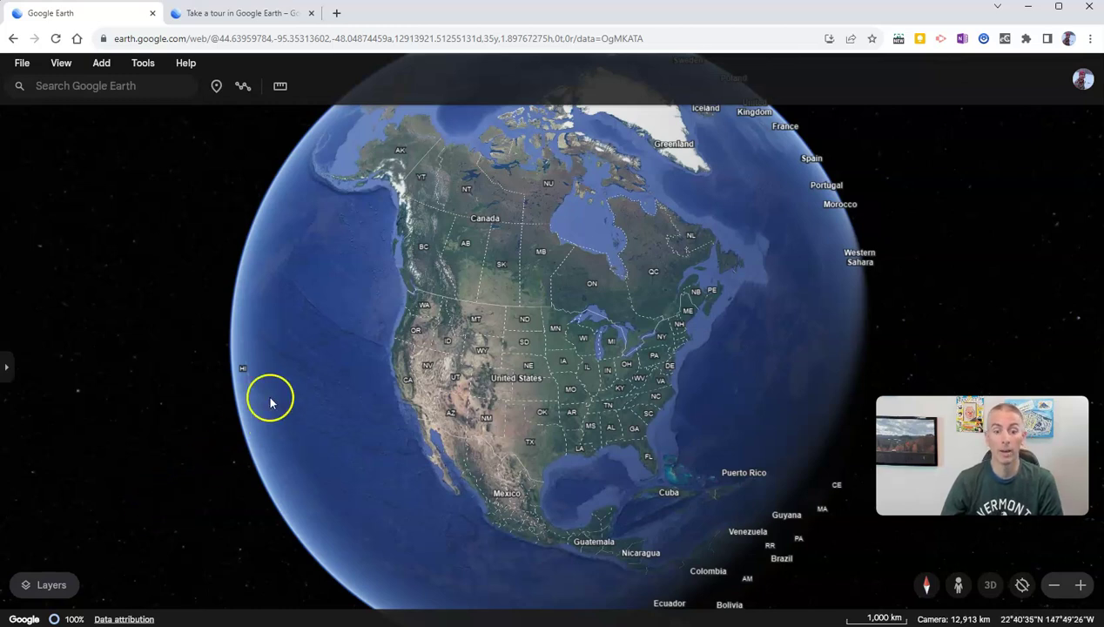
click(502, 375)
drag(502, 374, 394, 323)
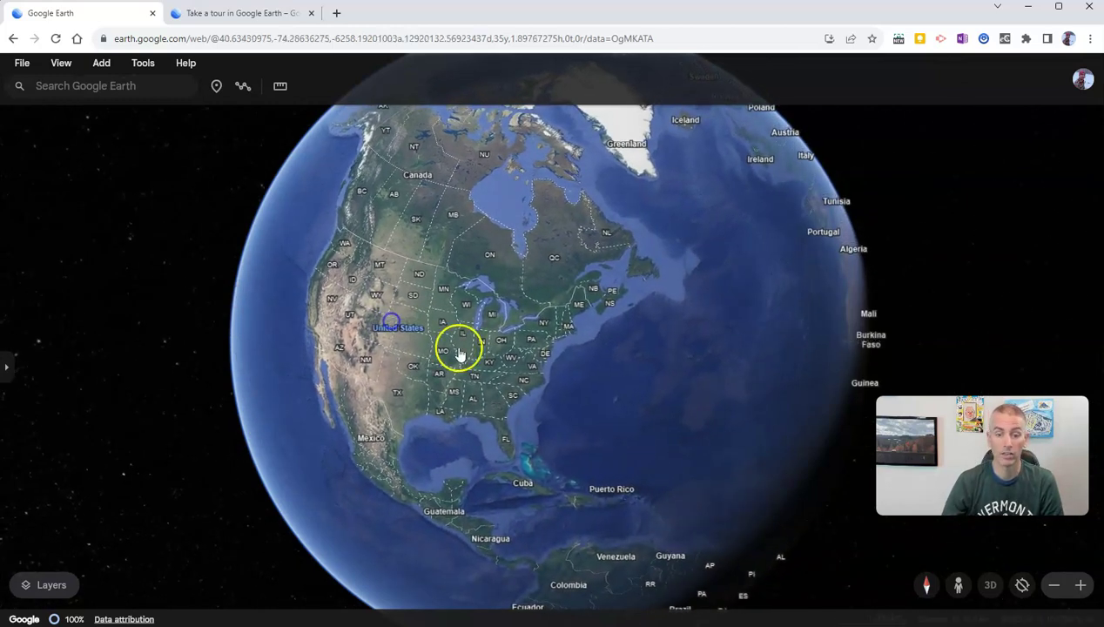
scroll(466, 357, up, 5)
drag(449, 282, 456, 361)
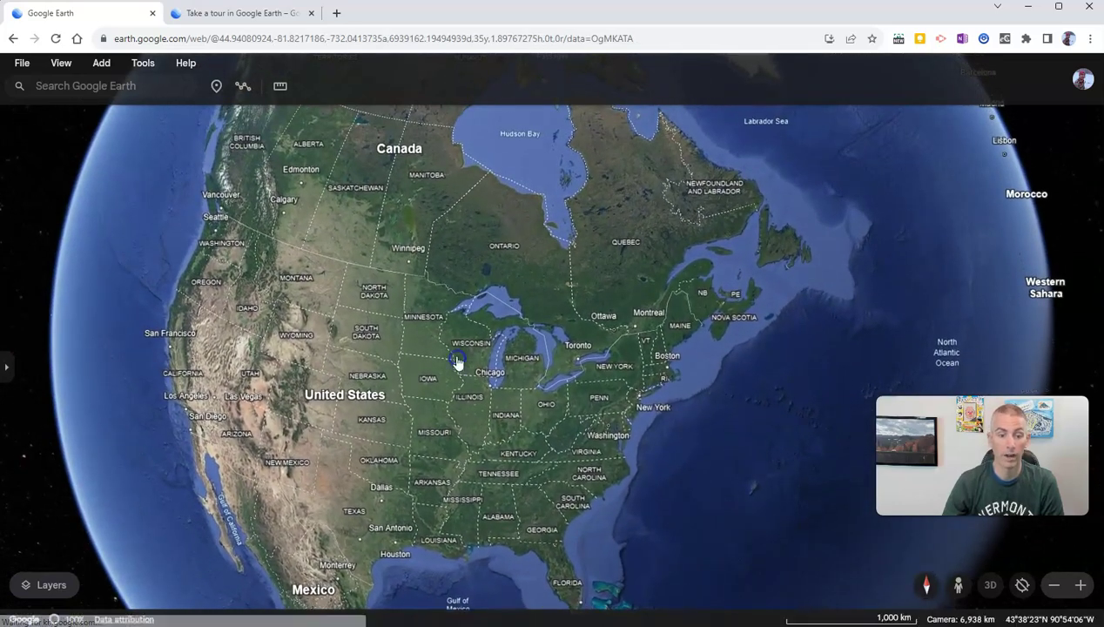
click(281, 87)
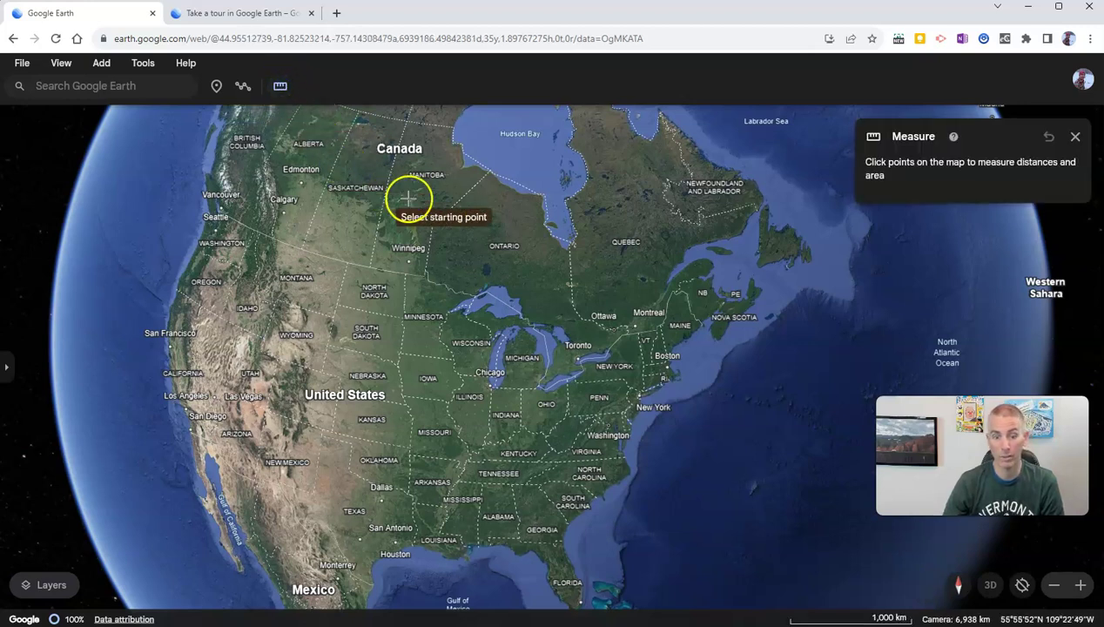
click(432, 223)
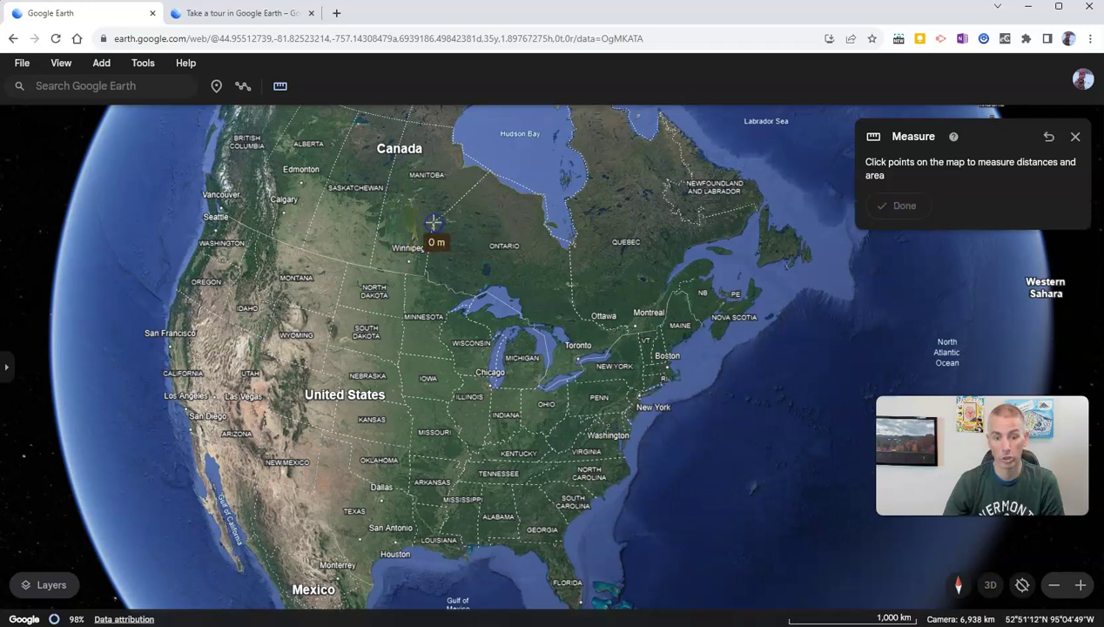
click(573, 287)
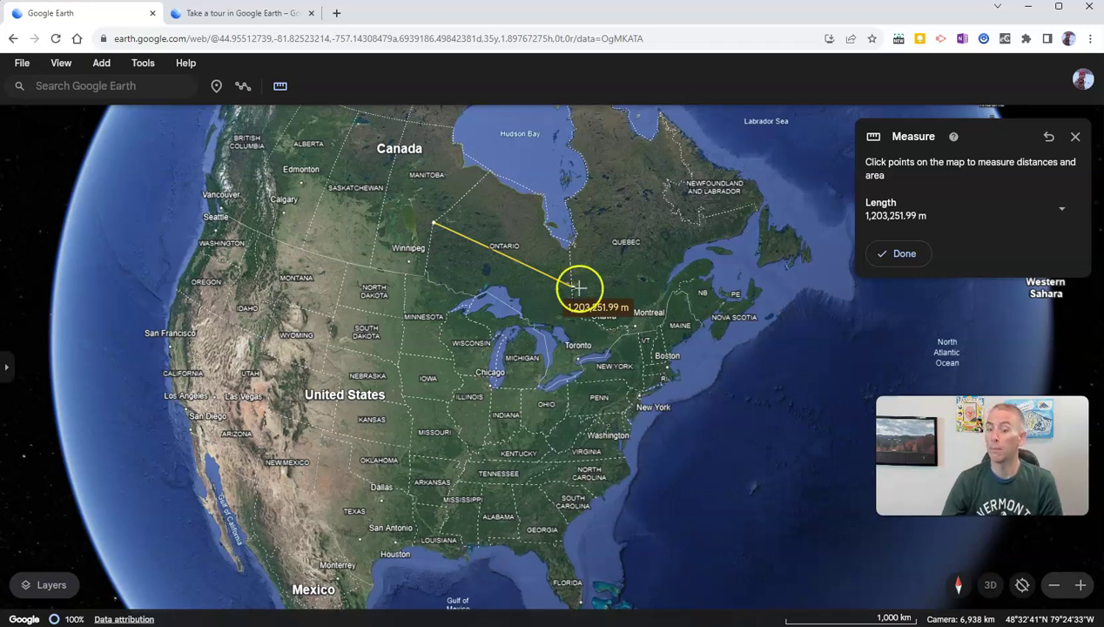
click(914, 254)
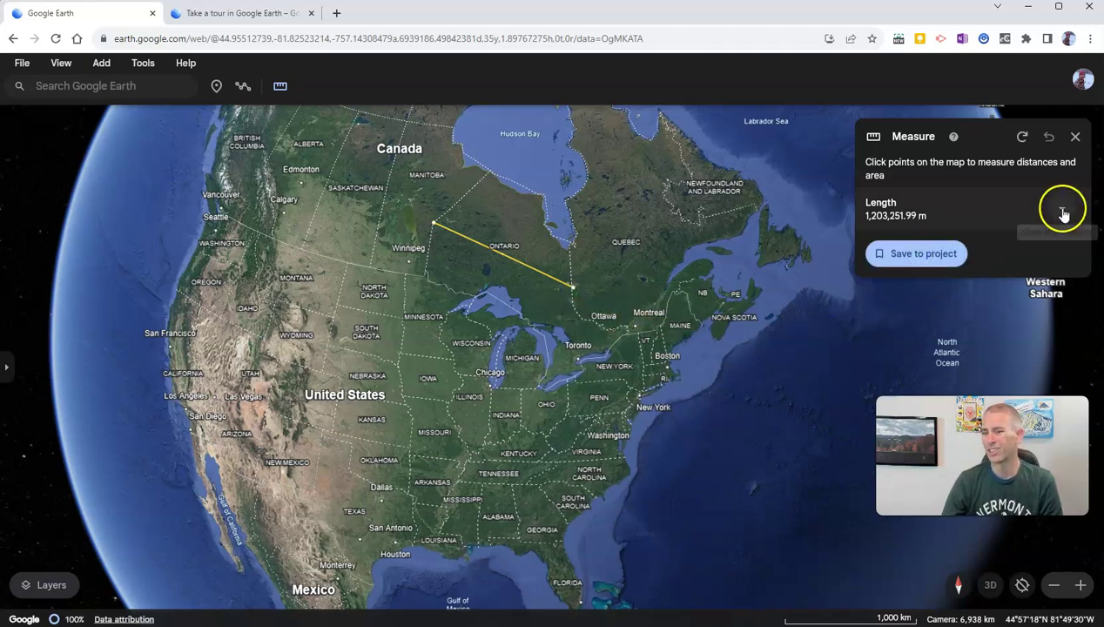
Display the measured length in kilometers, feet, miles, smoots and again kilometers, and close the measurement.
click(1062, 215)
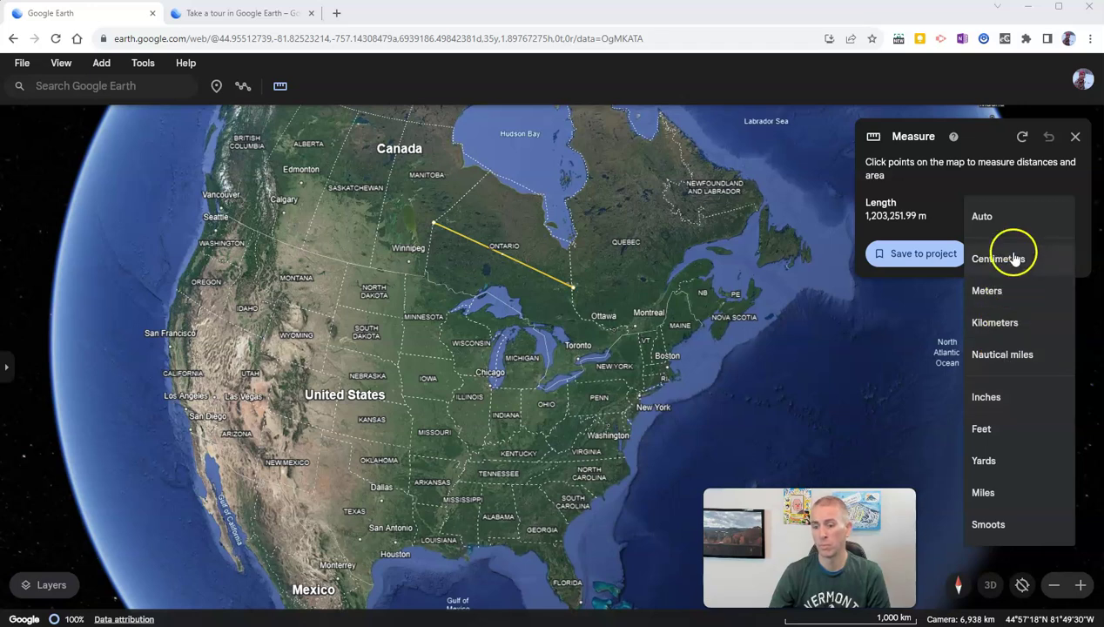
click(1012, 322)
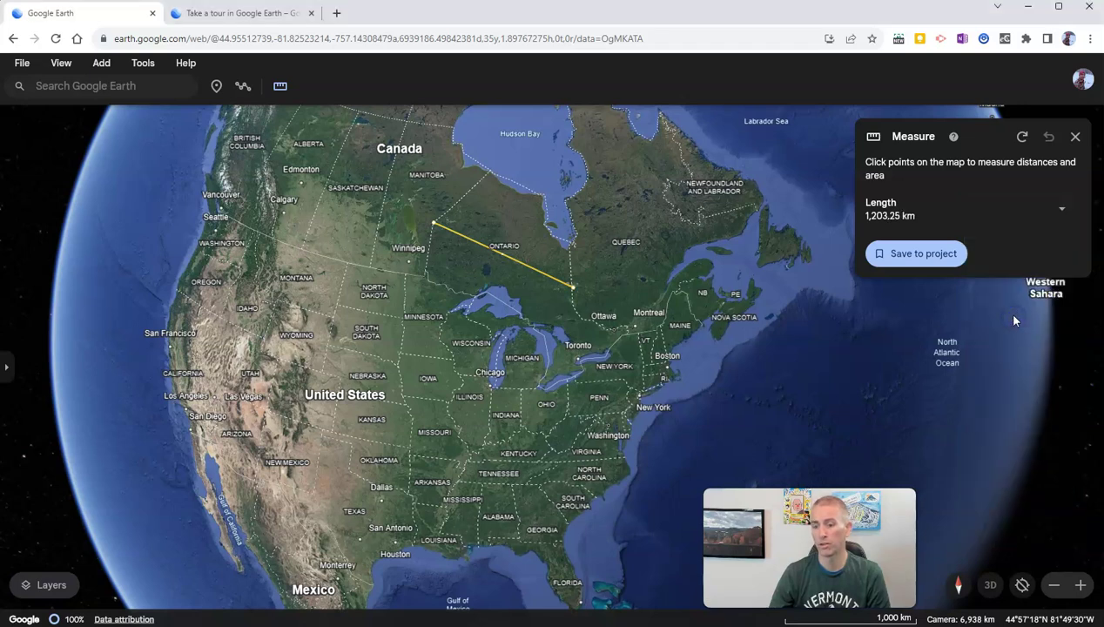
click(1062, 209)
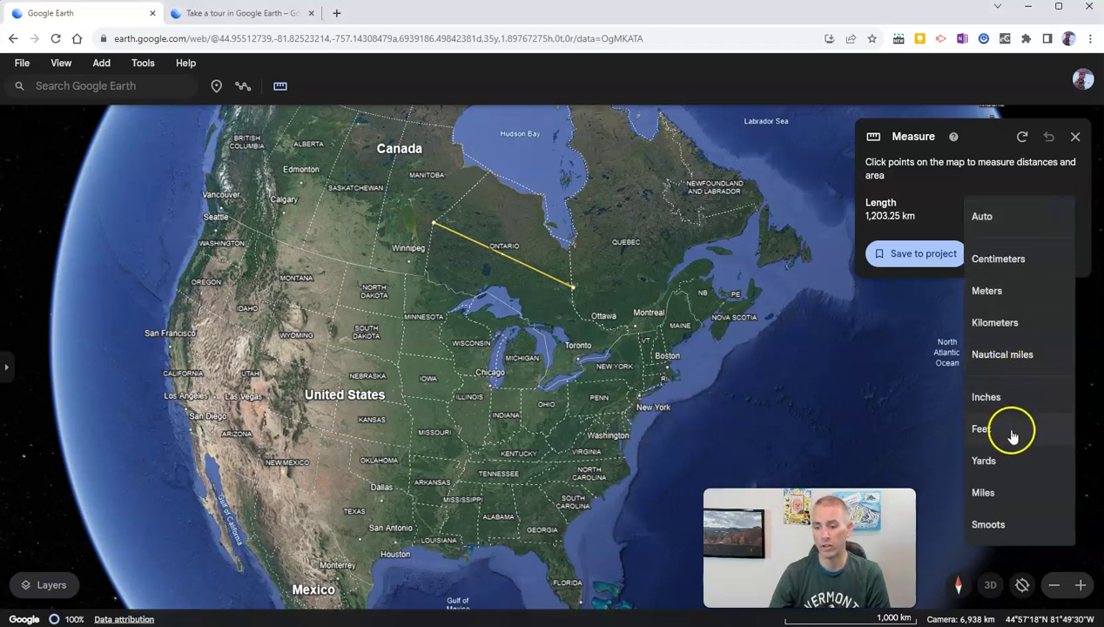
click(1010, 430)
click(1062, 209)
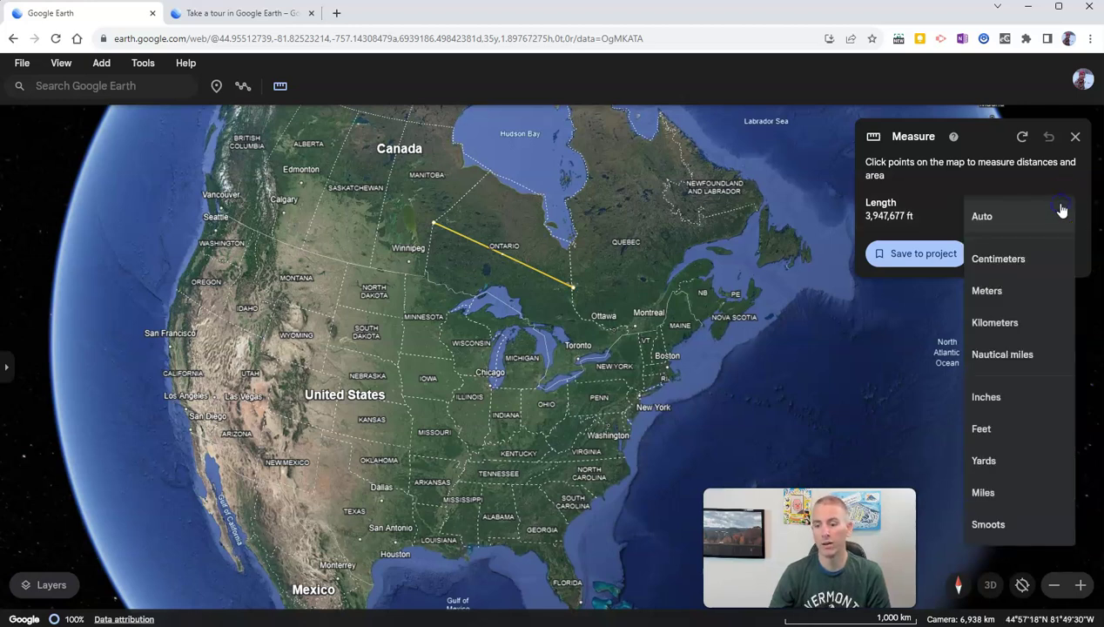
click(1001, 493)
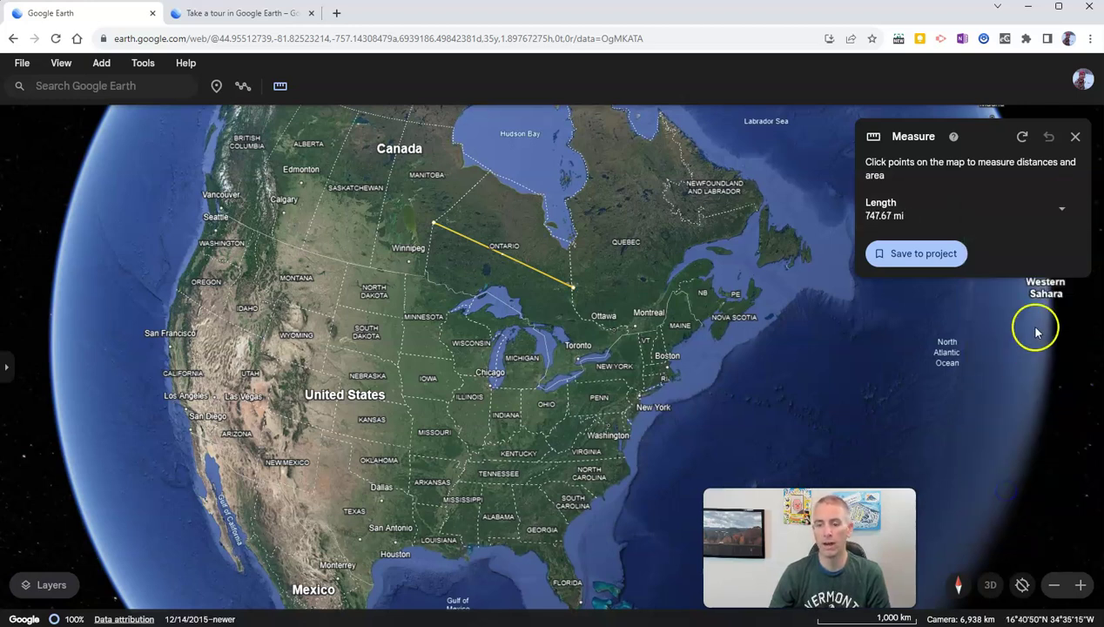
click(1062, 210)
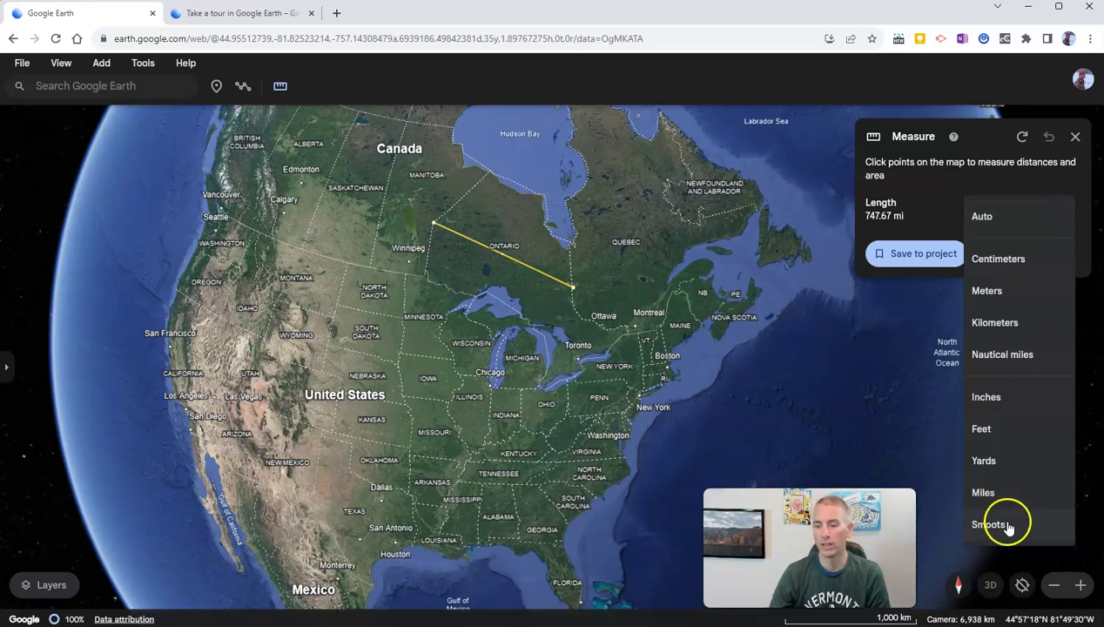
click(1006, 525)
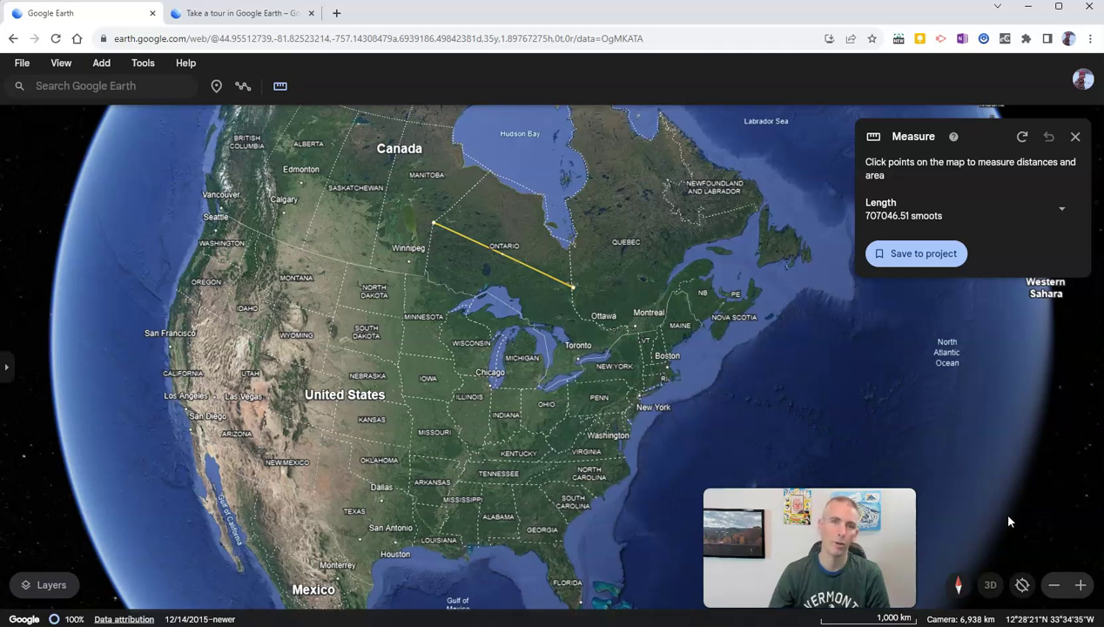
click(1058, 211)
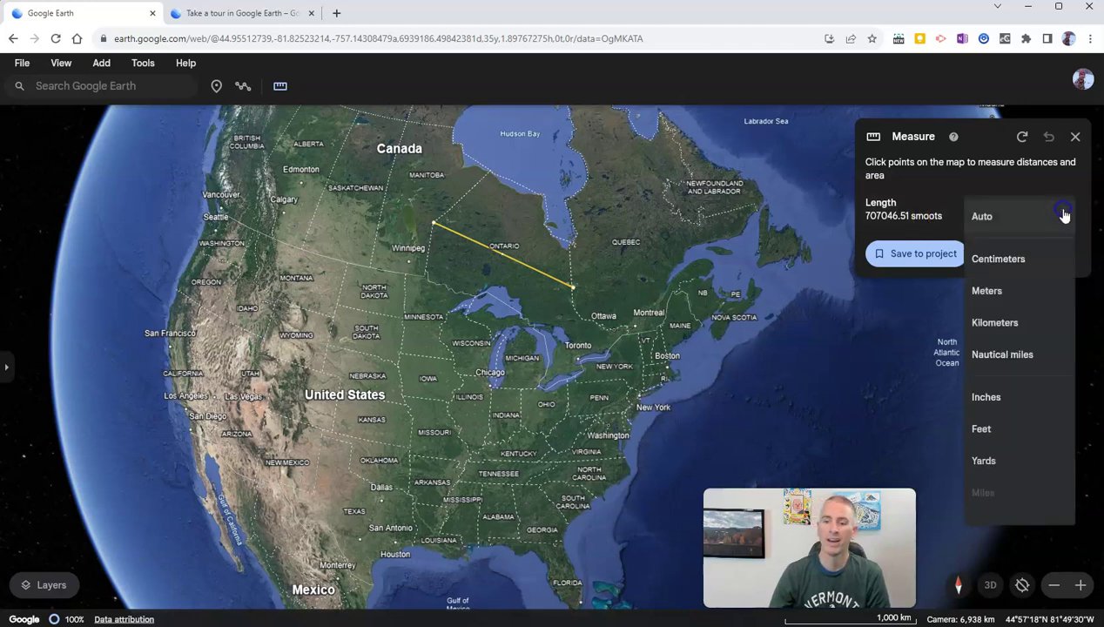
click(1022, 332)
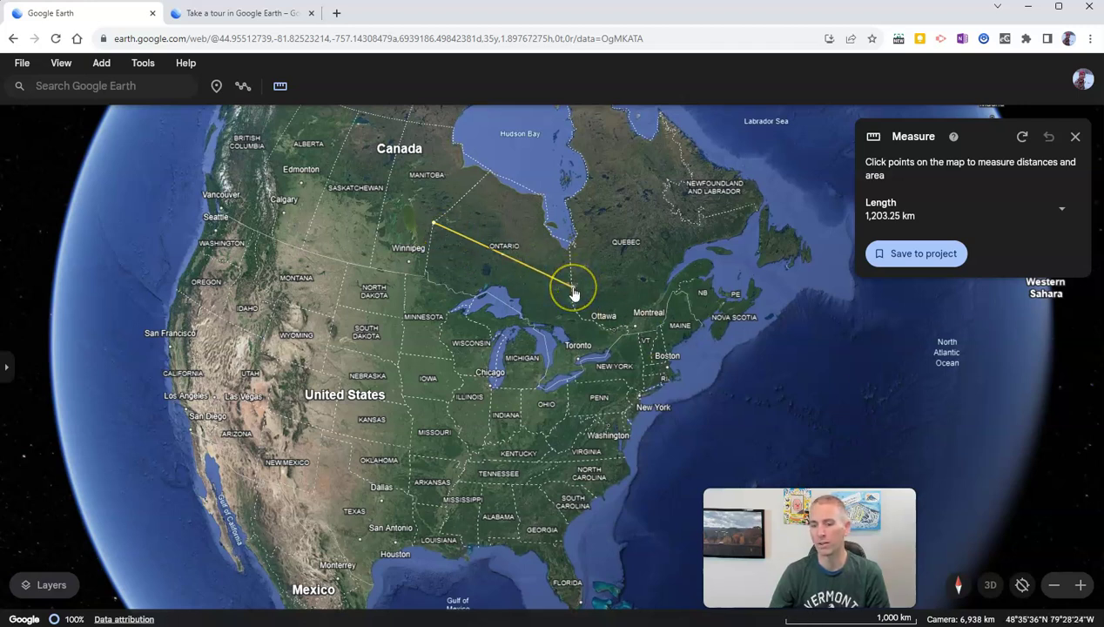
click(1074, 138)
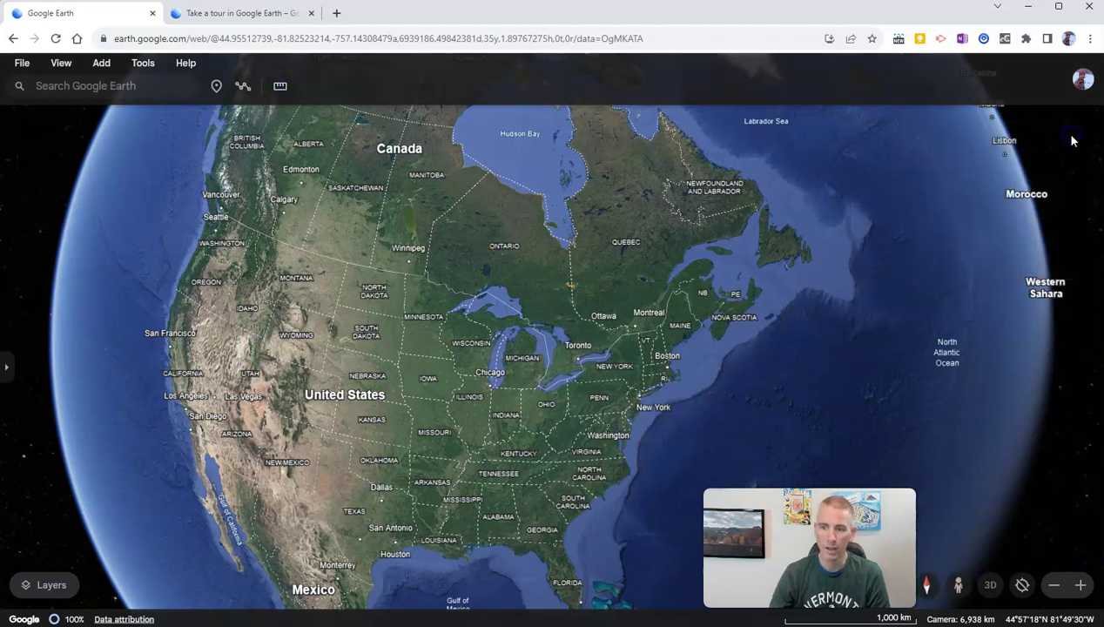
Review the application settings, selecting Meters and kilometers as the units of measurement, and close them.
click(142, 64)
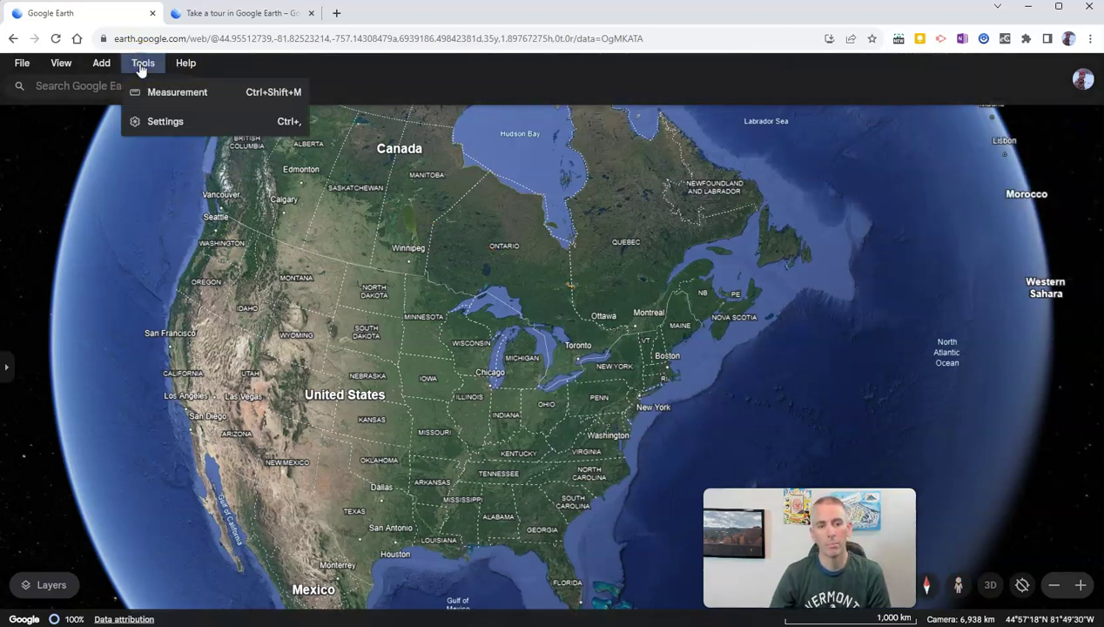
click(173, 122)
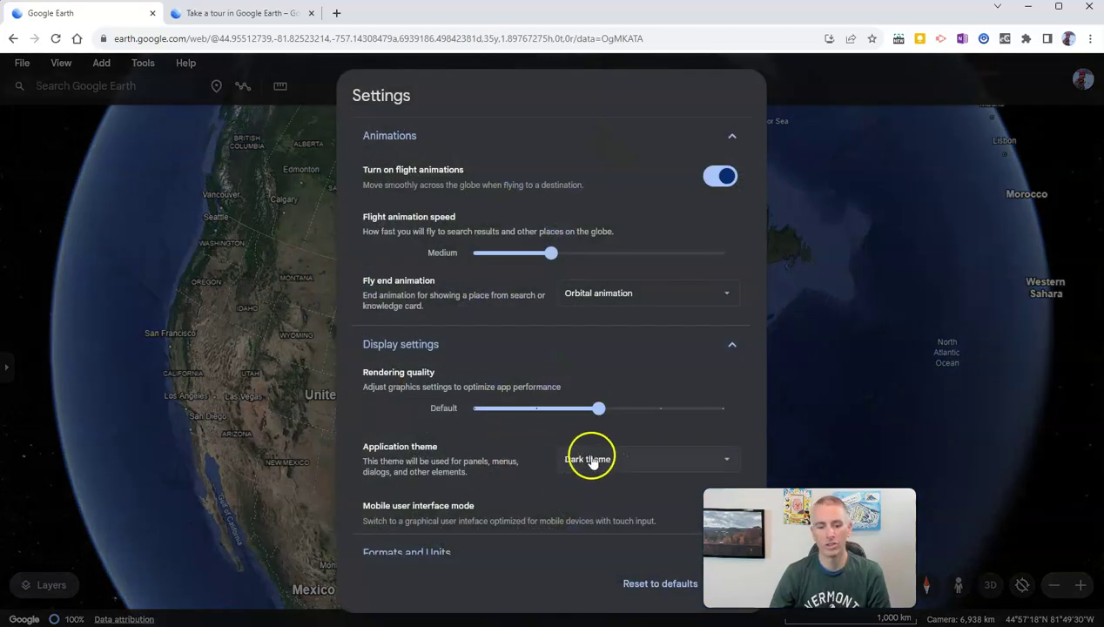
scroll(481, 422, down, 3)
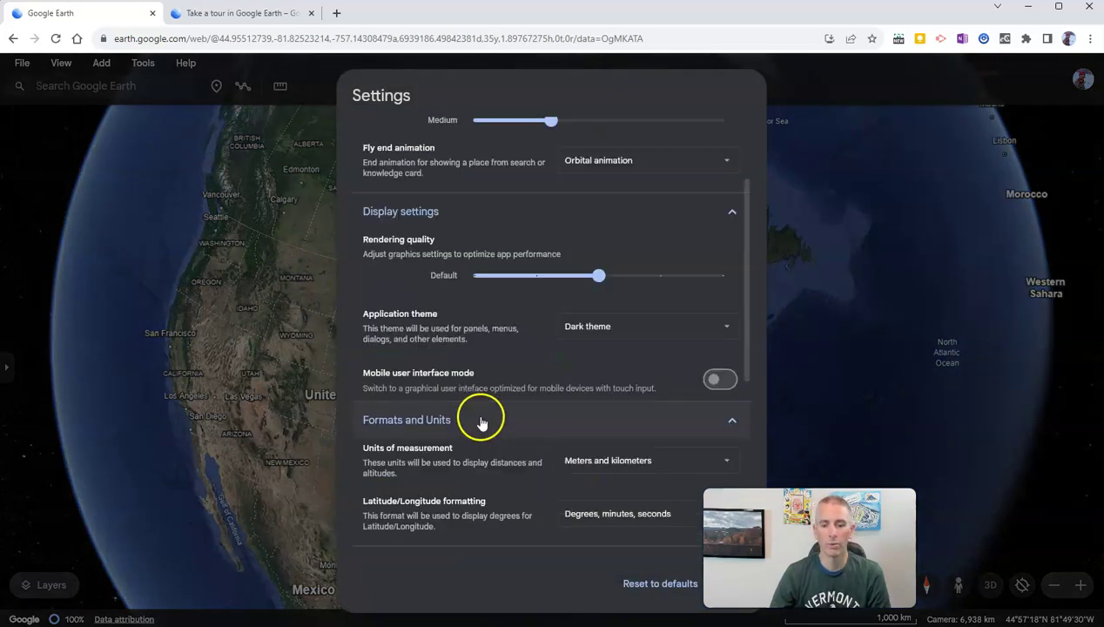
scroll(407, 420, down, 2)
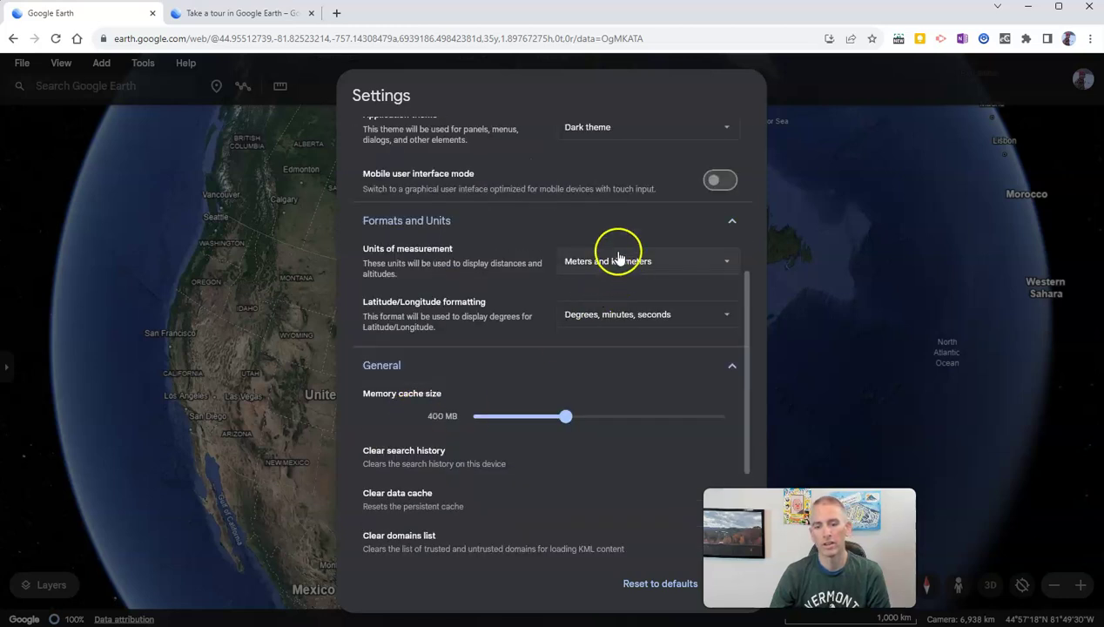
click(595, 267)
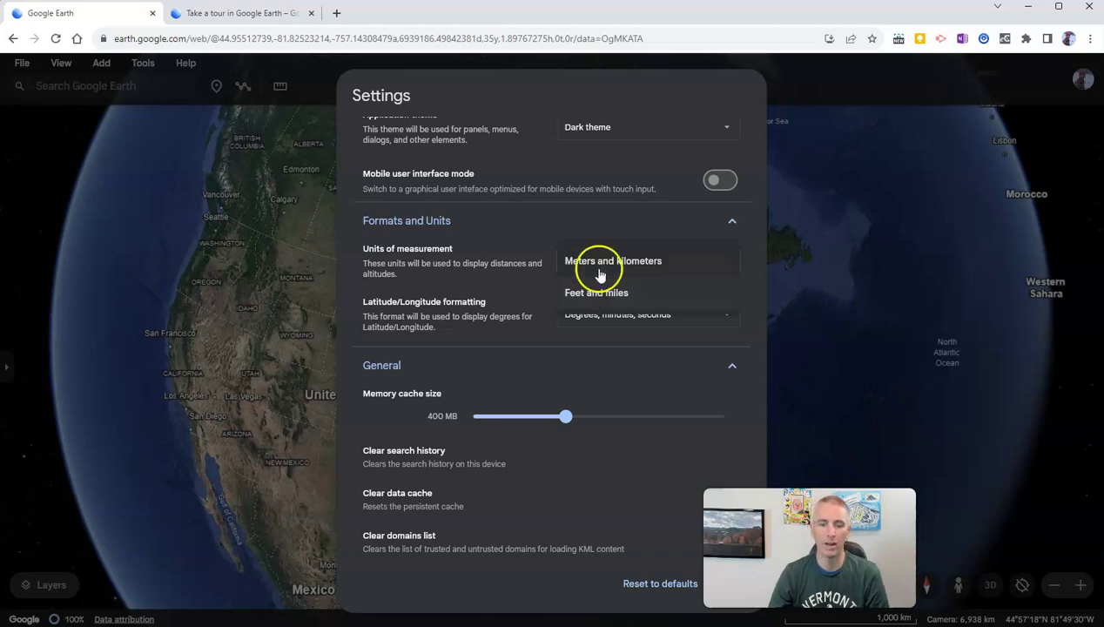
click(599, 270)
click(501, 324)
scroll(501, 324, down, 3)
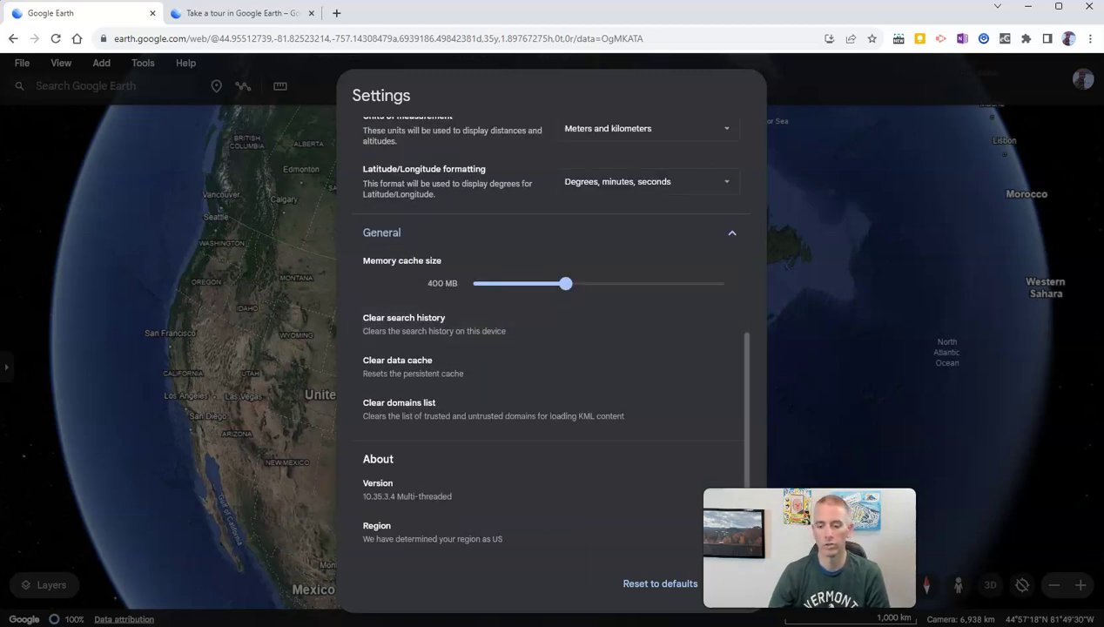
click(730, 585)
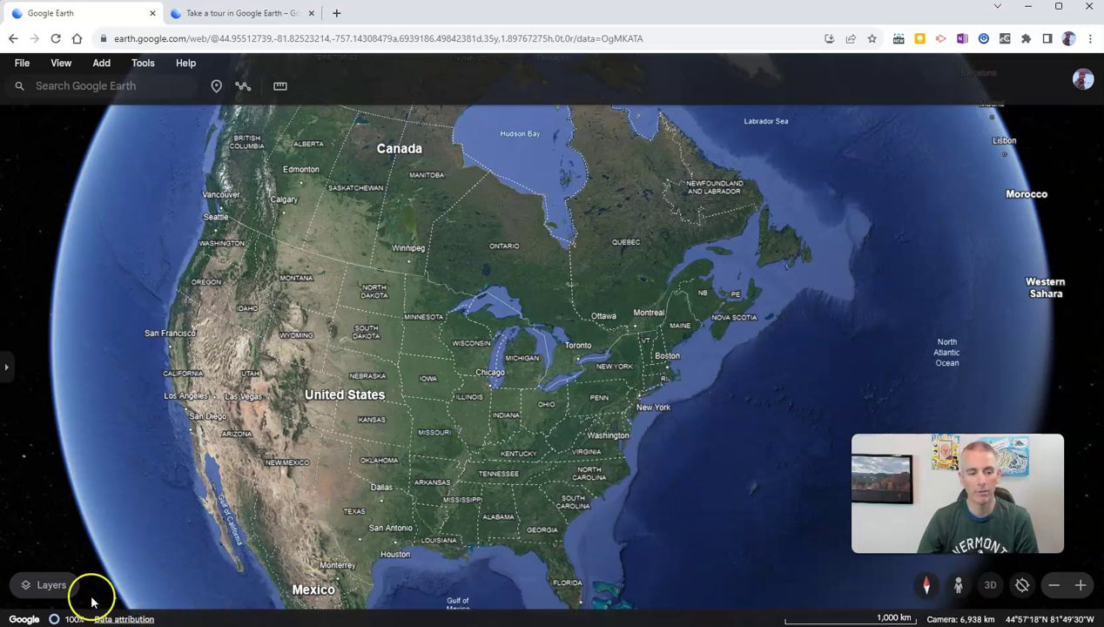
Switch the map layers through the Clean and Exploration styles to Everything and inspect the midwestern United States up close.
click(53, 585)
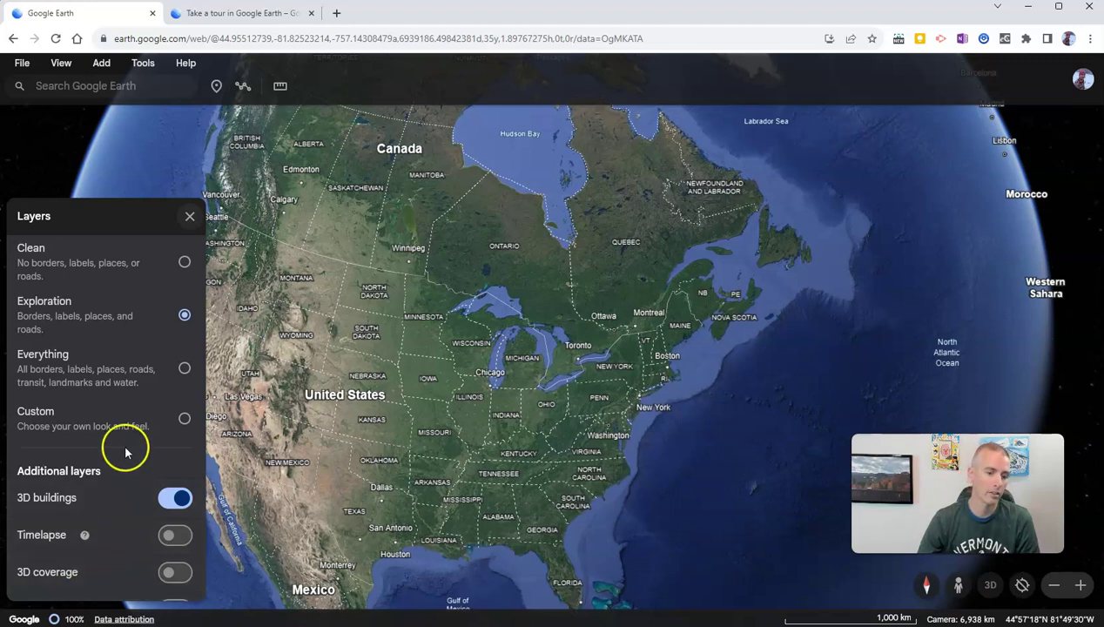
click(184, 264)
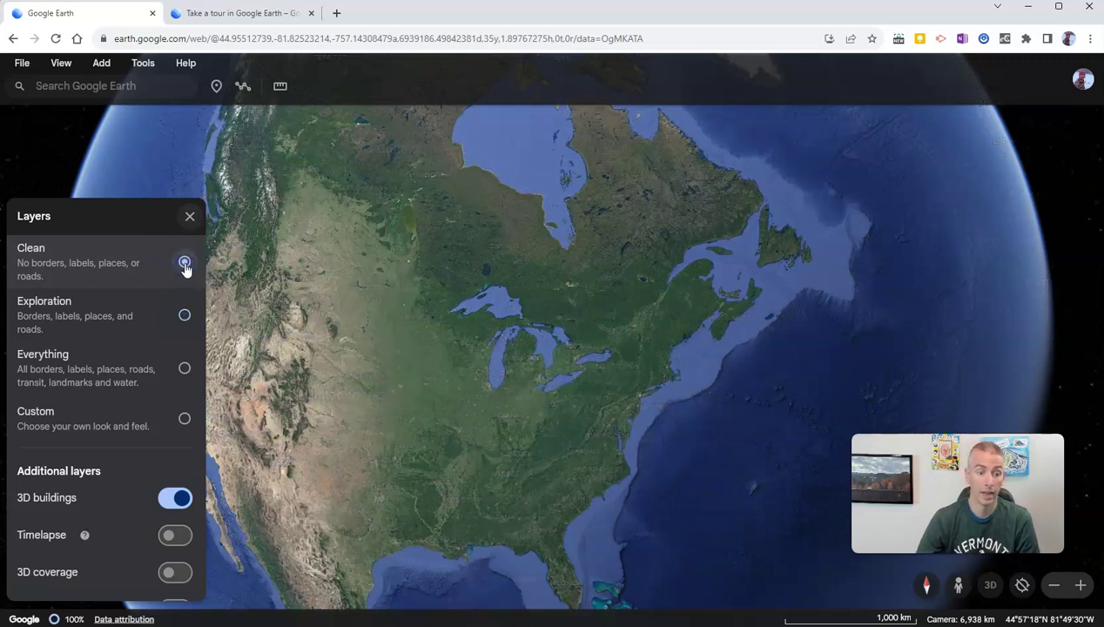
click(185, 317)
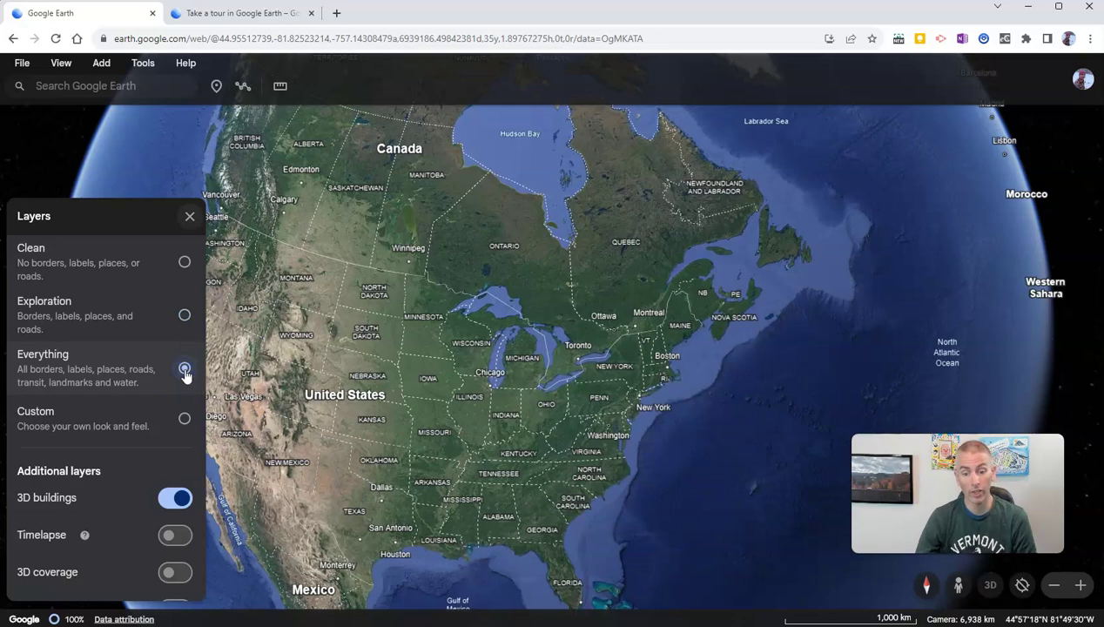
click(185, 370)
scroll(463, 423, up, 5)
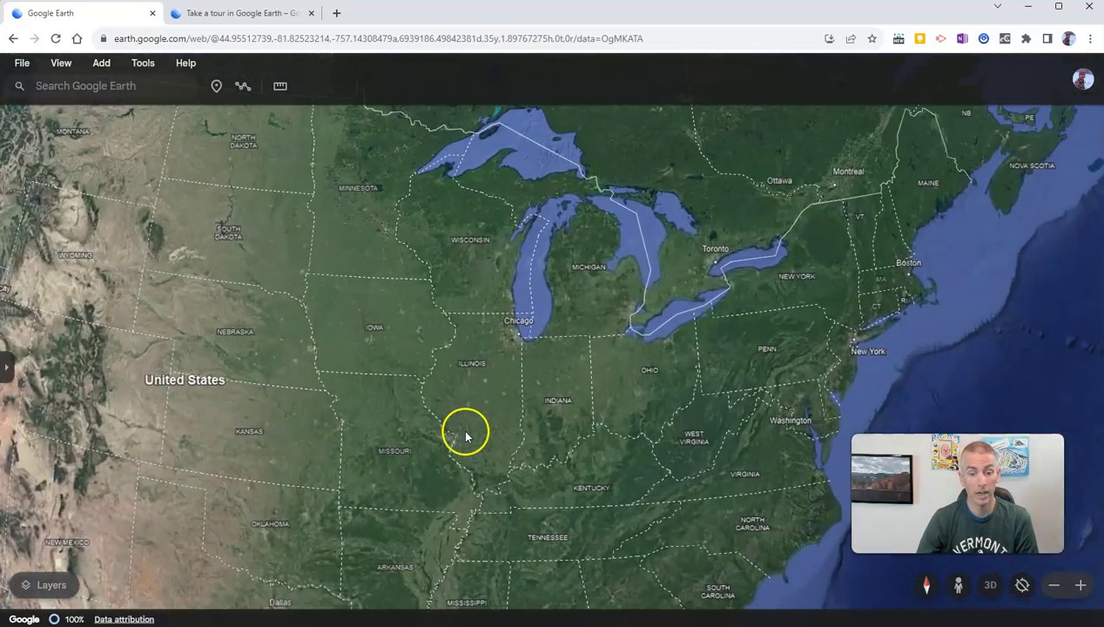
scroll(466, 436, up, 3)
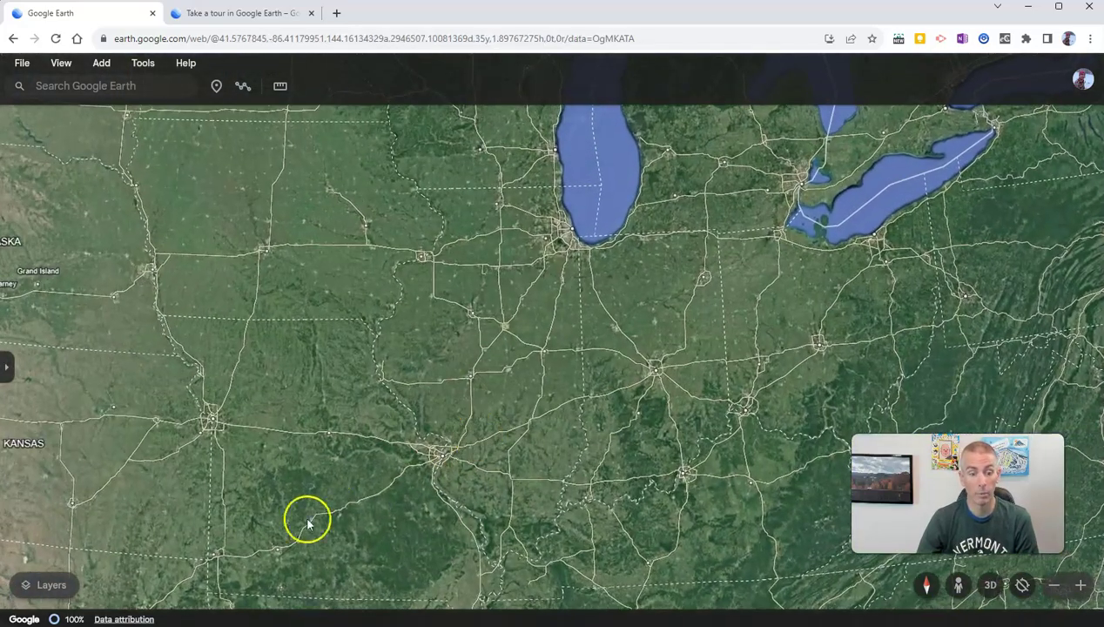
Set the map layer style to Custom.
click(59, 589)
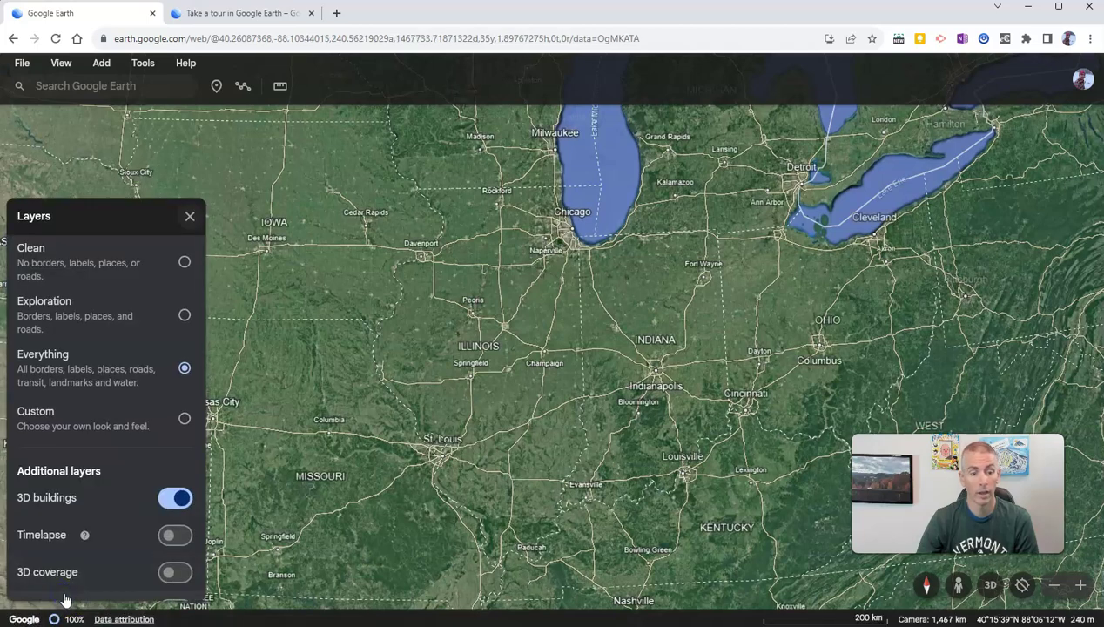
click(184, 418)
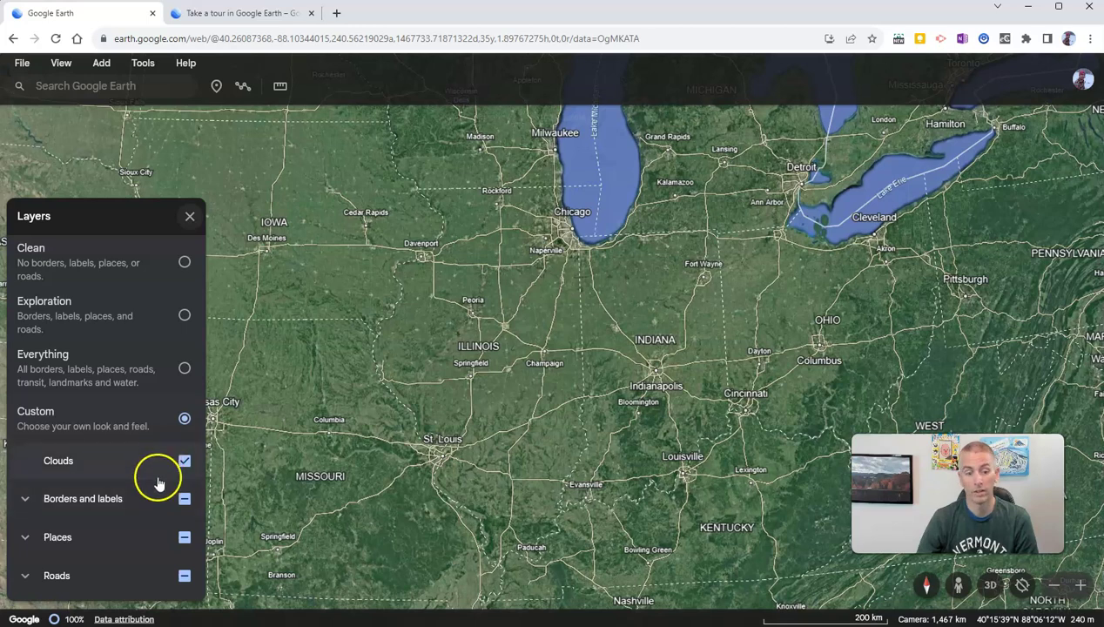
Under the custom style's Transit layers, show the rail stations and the transit lines.
scroll(158, 483, down, 1)
scroll(148, 499, down, 1)
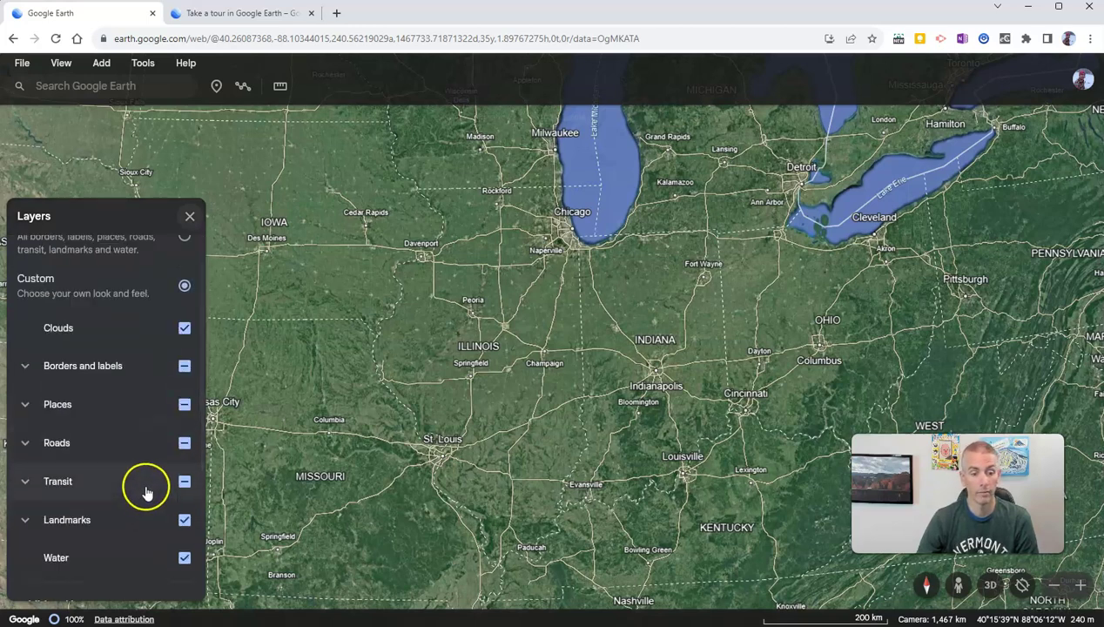
scroll(105, 471, down, 1)
click(24, 417)
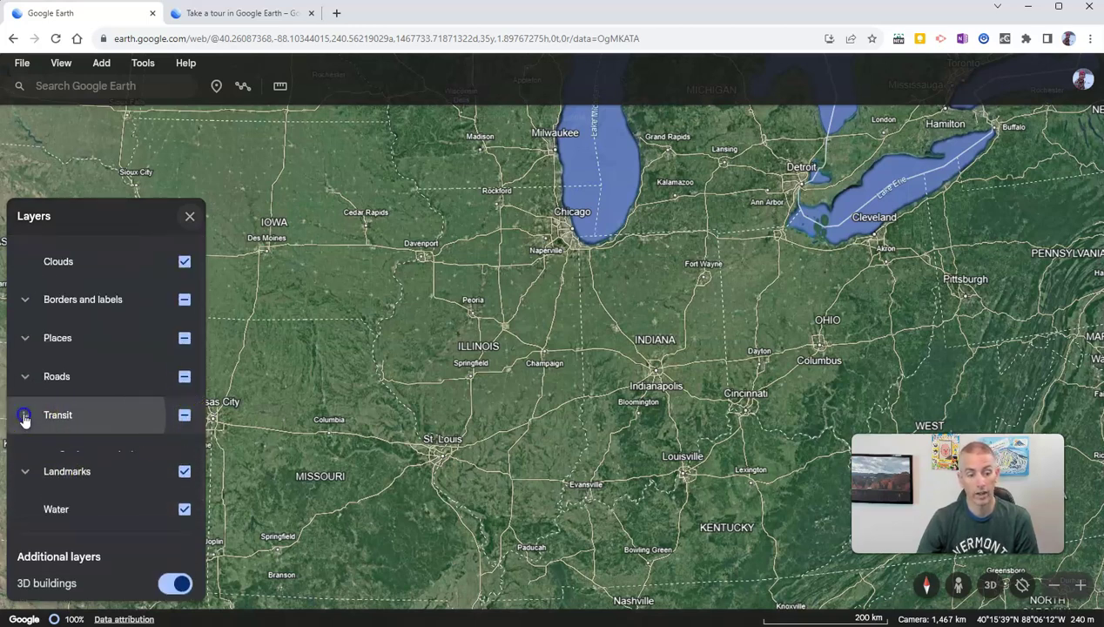
click(40, 491)
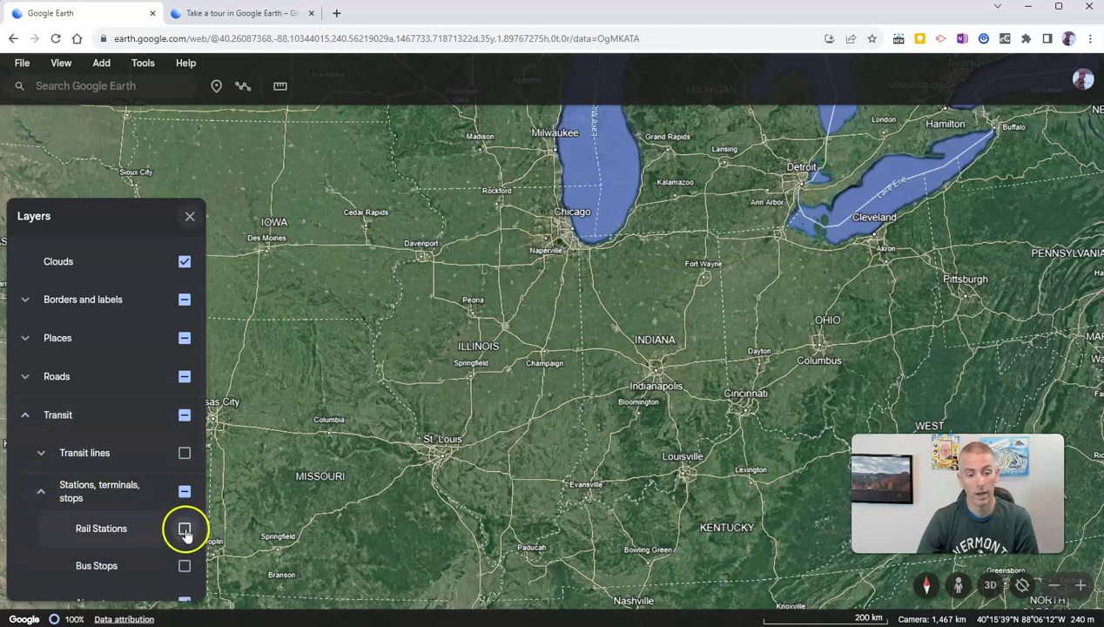
click(185, 460)
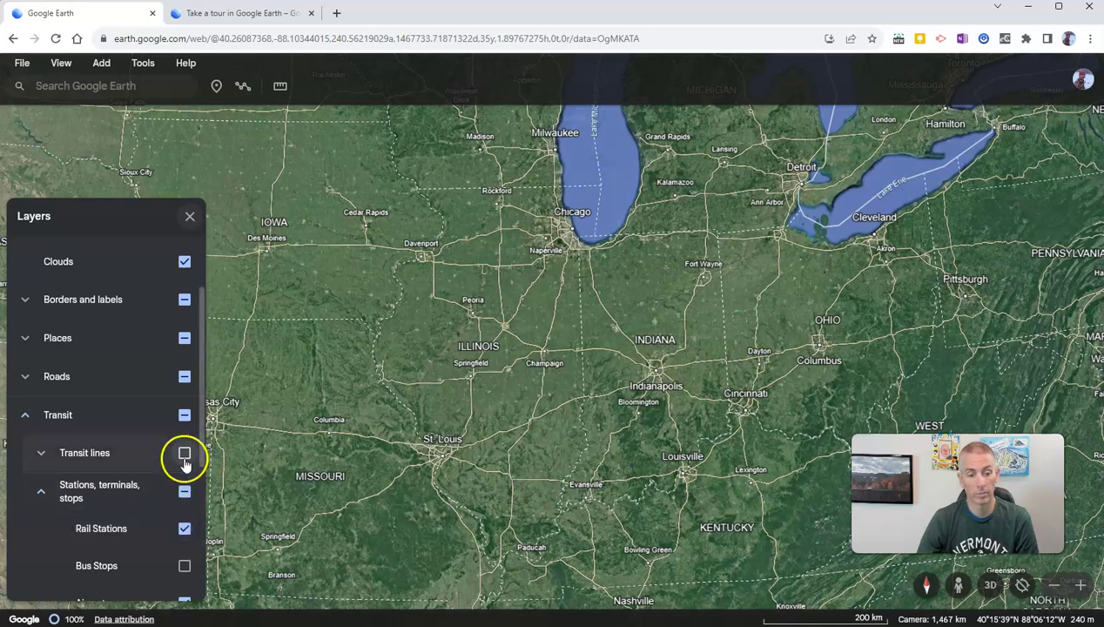
Among the transit stations, terminals and stops, hide the airports and show the ferry terminals.
scroll(148, 534, down, 1)
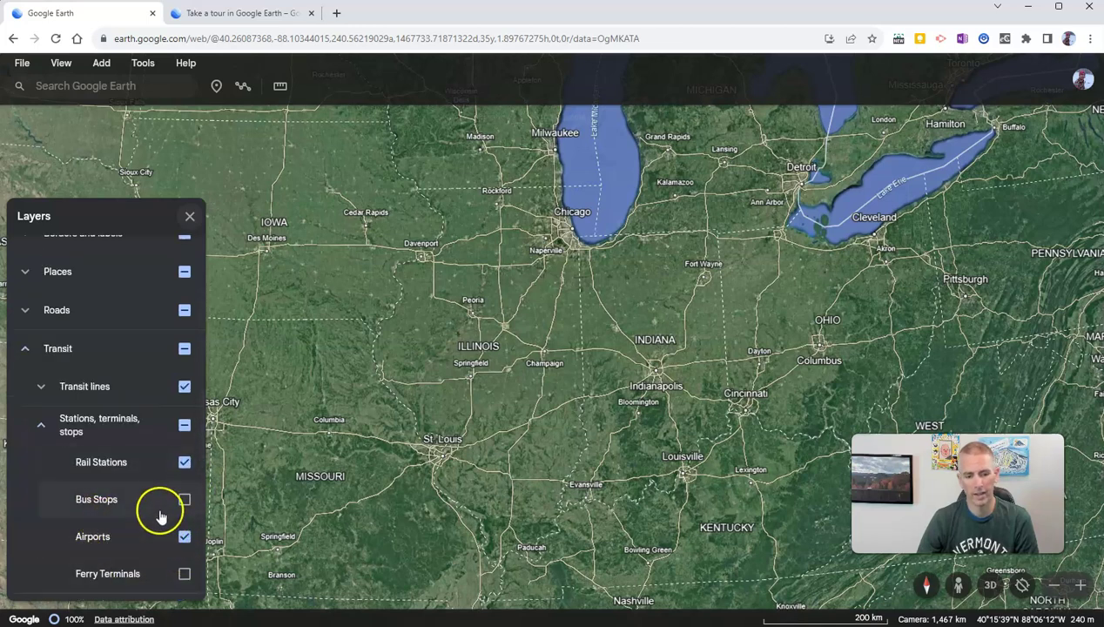
scroll(159, 517, down, 1)
click(185, 469)
click(185, 508)
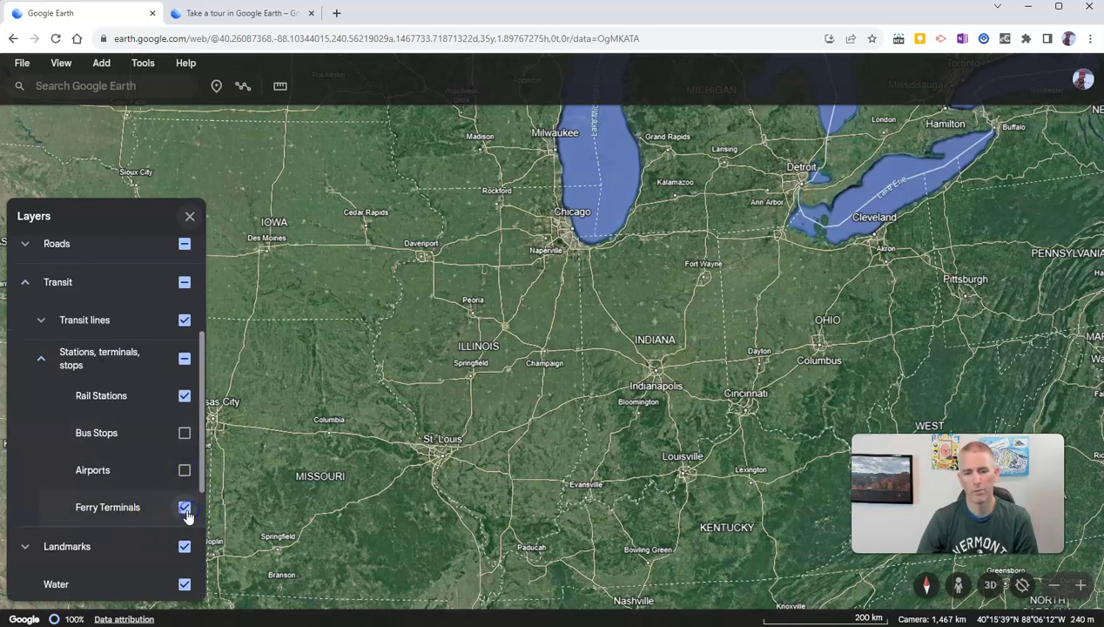
Under Landmarks, hide the human structures while keeping the natural features, review the custom layers and close the layer settings.
scroll(142, 480, down, 1)
scroll(142, 480, down, 1)
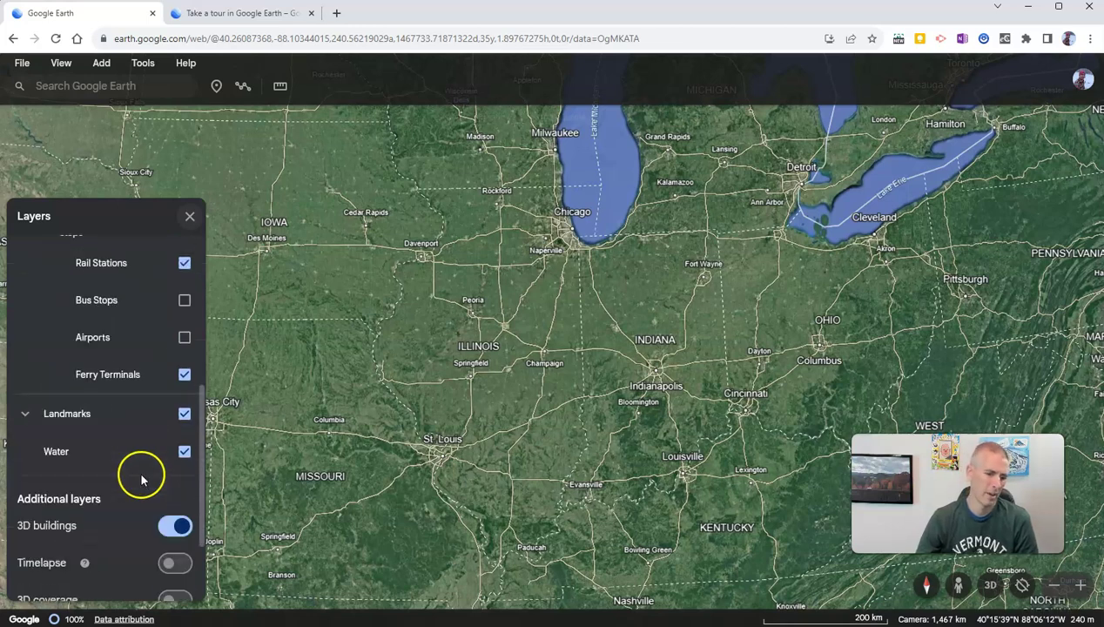
click(29, 414)
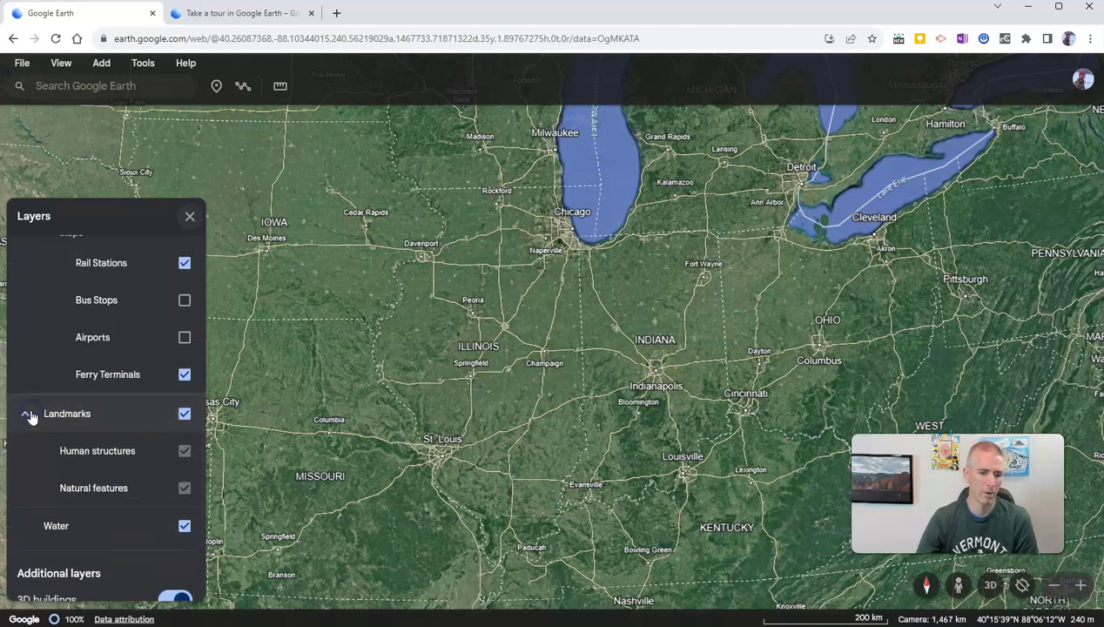
click(185, 450)
click(184, 488)
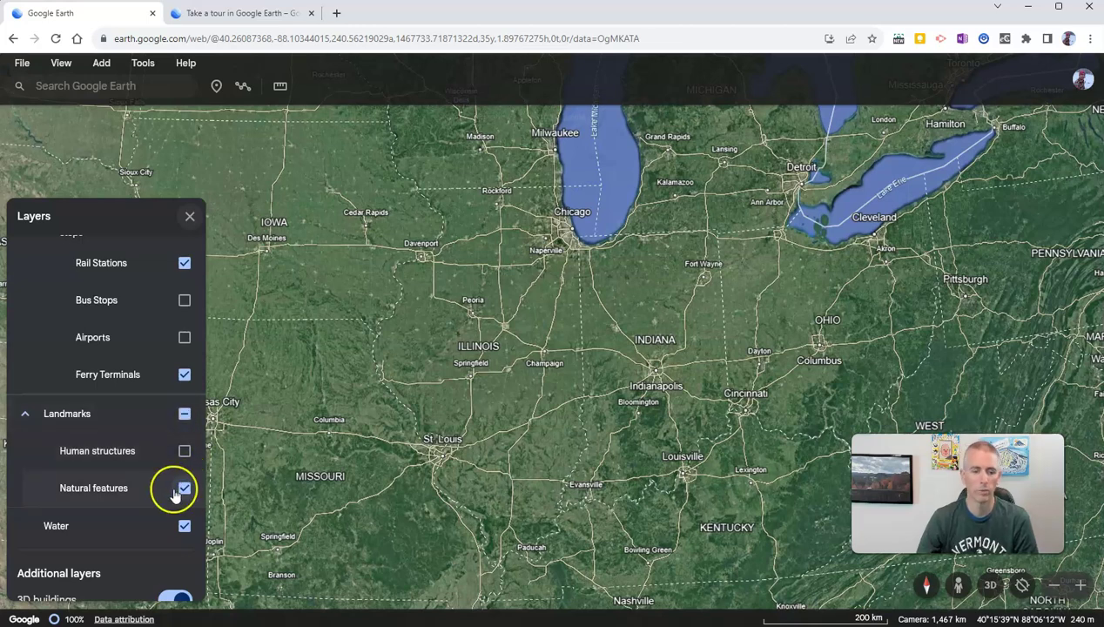
scroll(175, 494, up, 5)
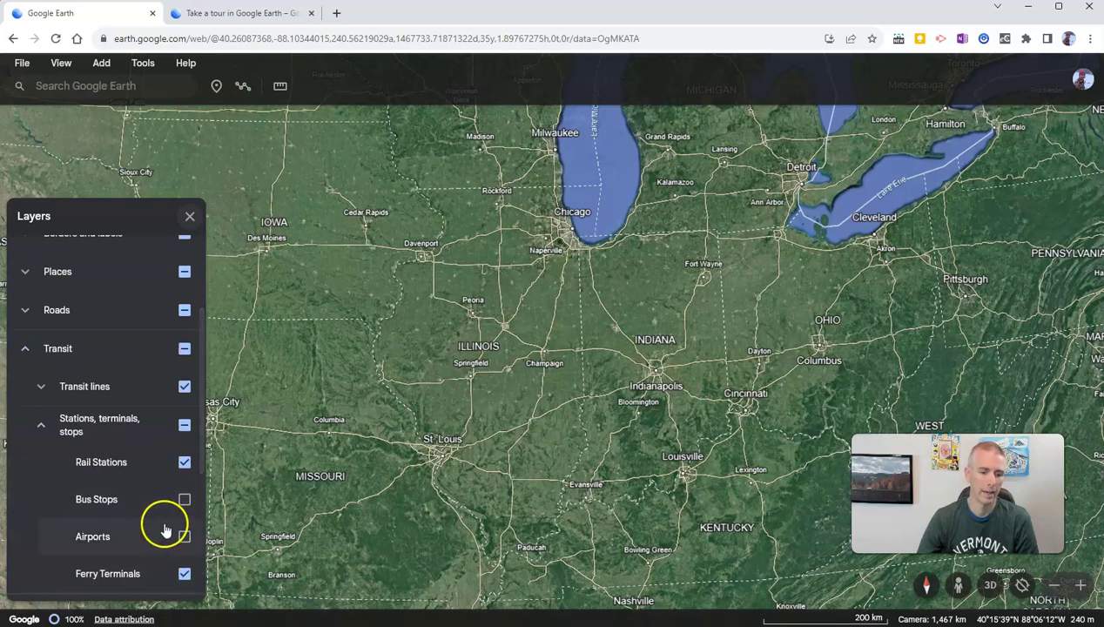
scroll(162, 514, up, 2)
scroll(160, 436, down, 8)
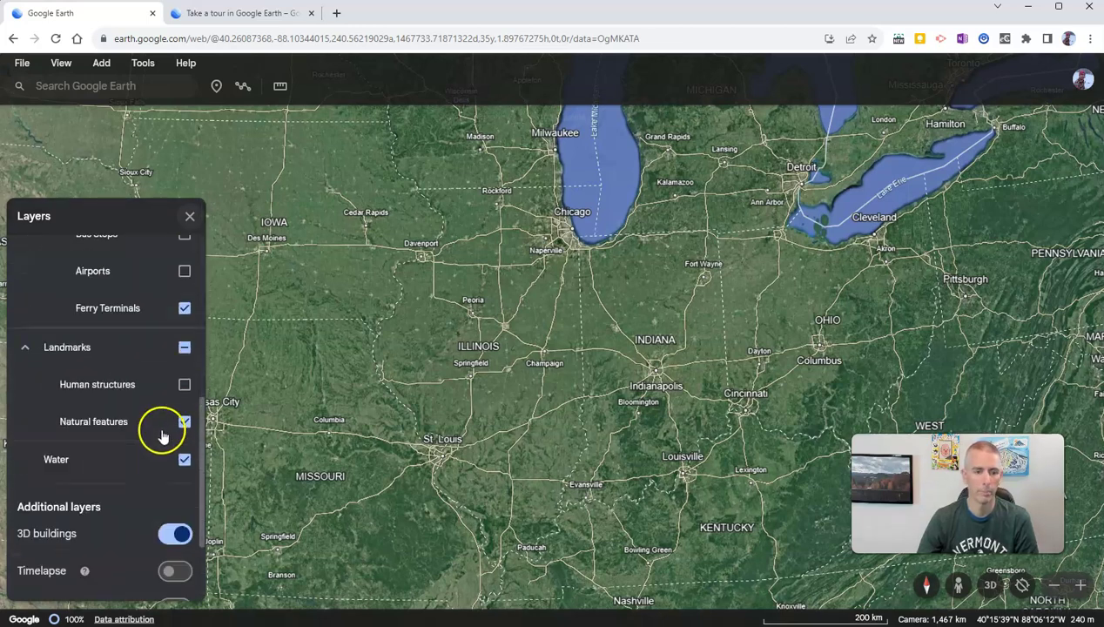
click(191, 216)
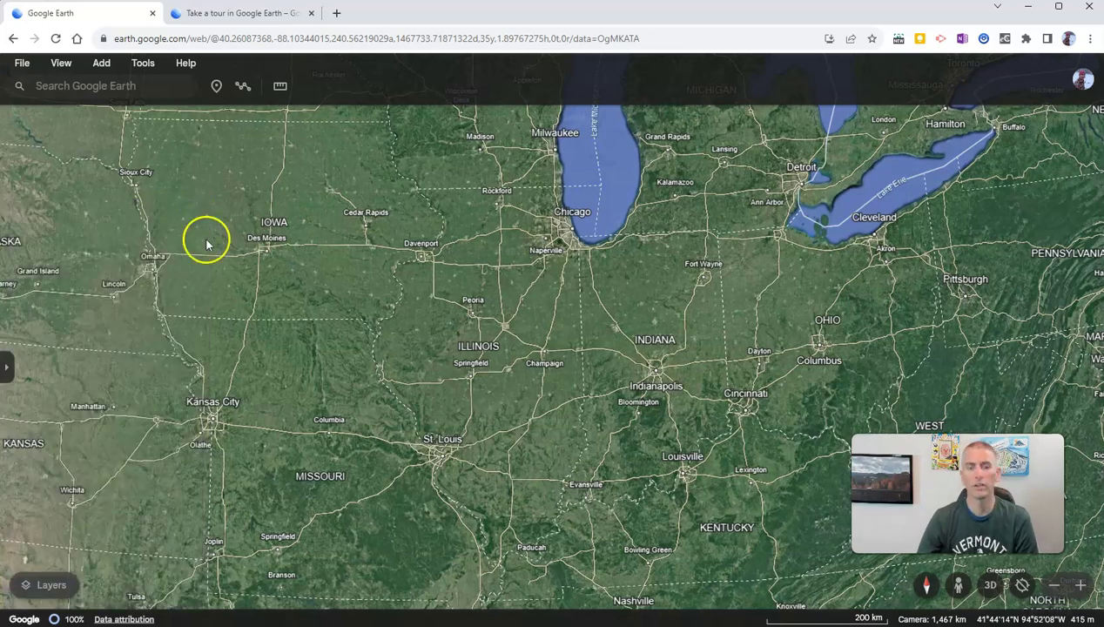
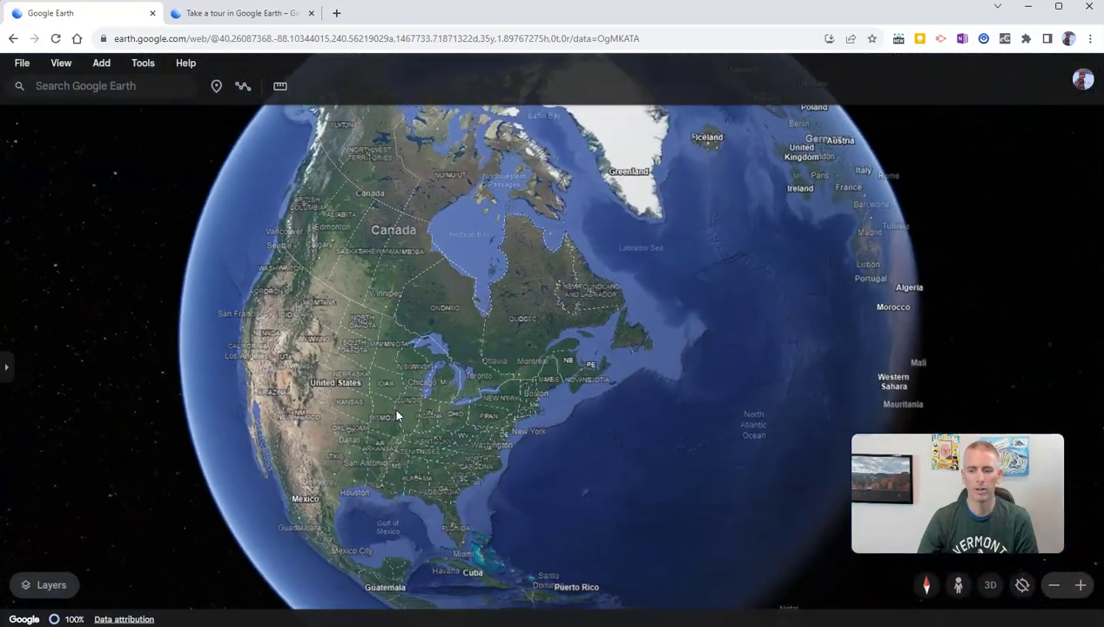
Navigate from the globe view to downtown Boston and turn on the Street View coverage.
click(332, 357)
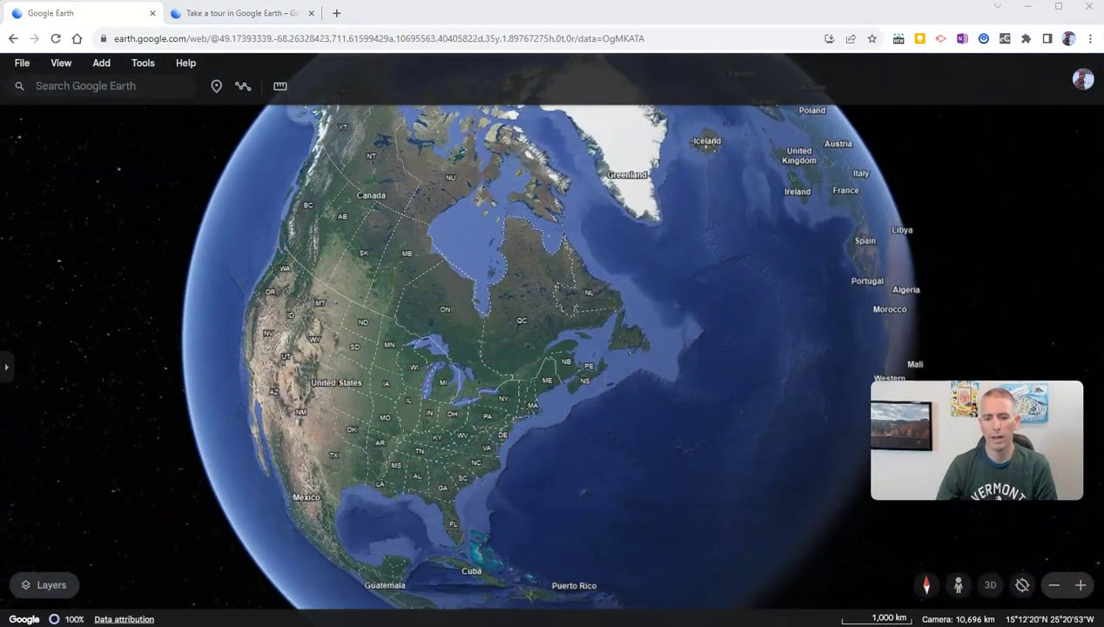
scroll(534, 435, up, 10)
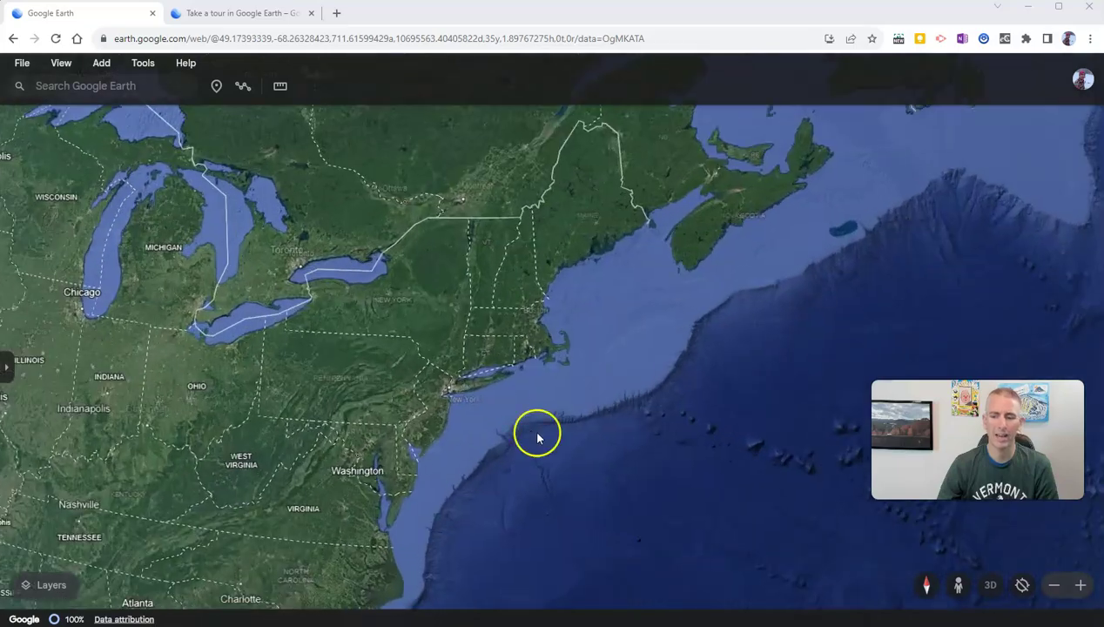
drag(459, 392, 493, 407)
scroll(529, 375, up, 5)
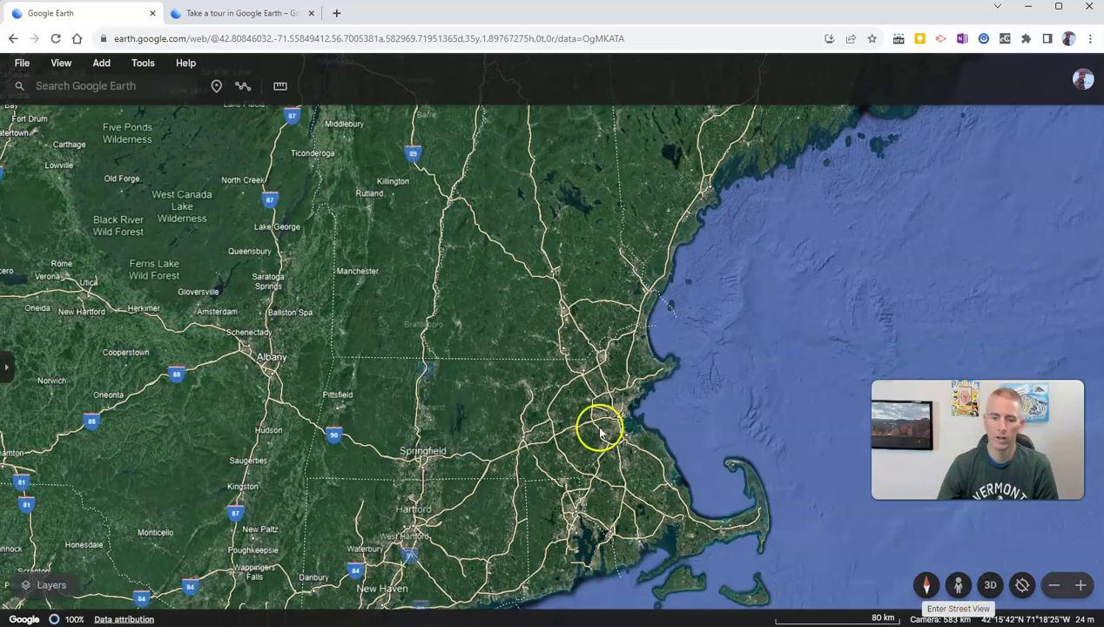
scroll(609, 435, up, 5)
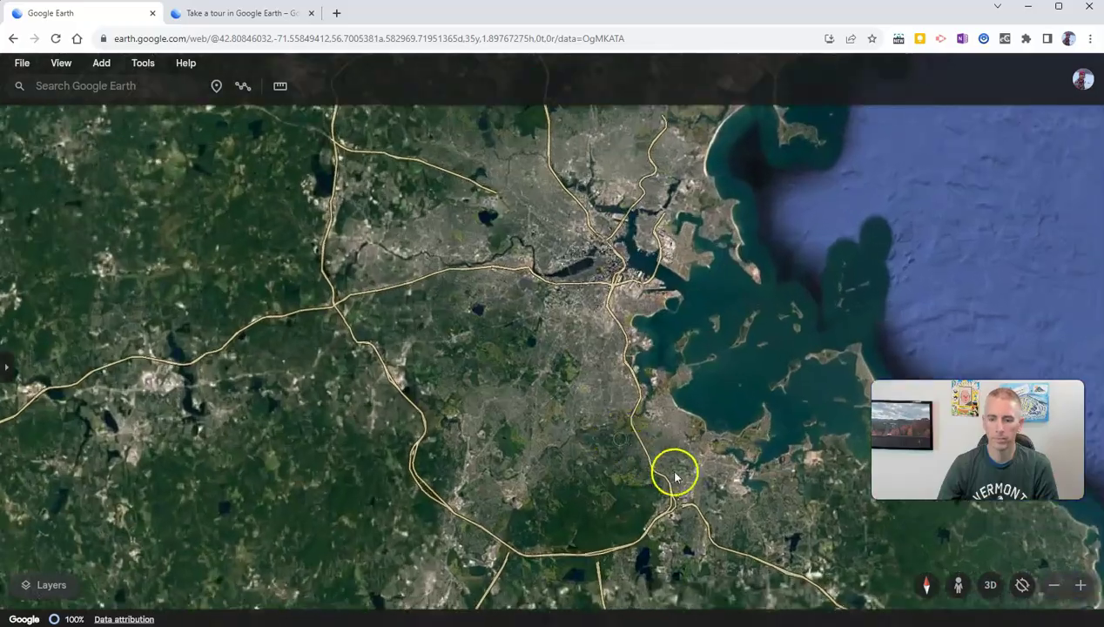
scroll(558, 427, up, 3)
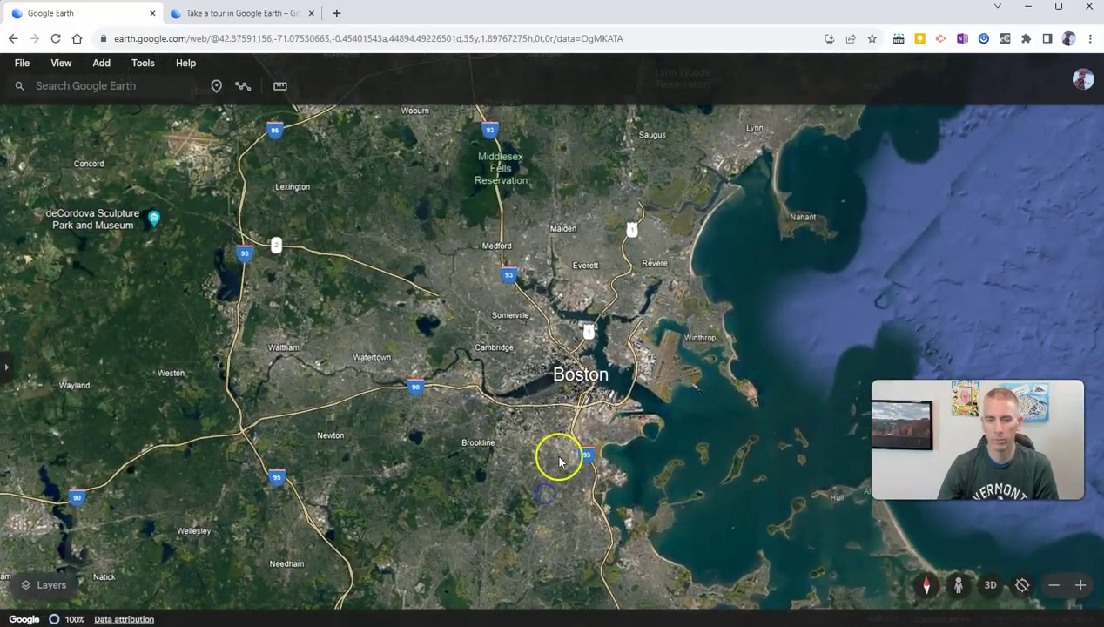
scroll(559, 462, up, 5)
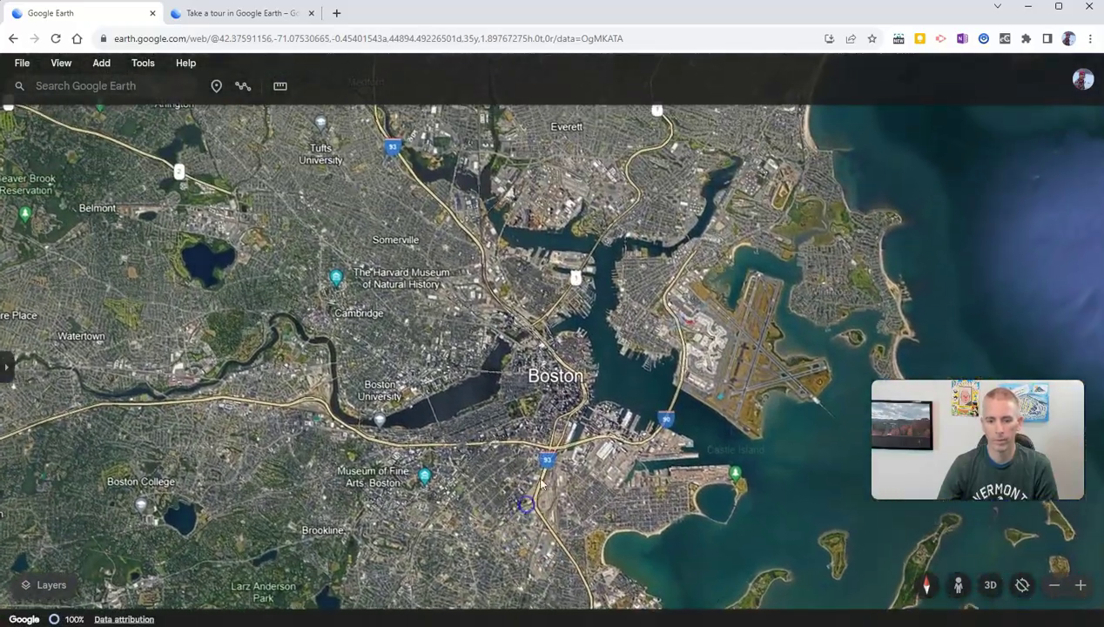
scroll(541, 482, up, 5)
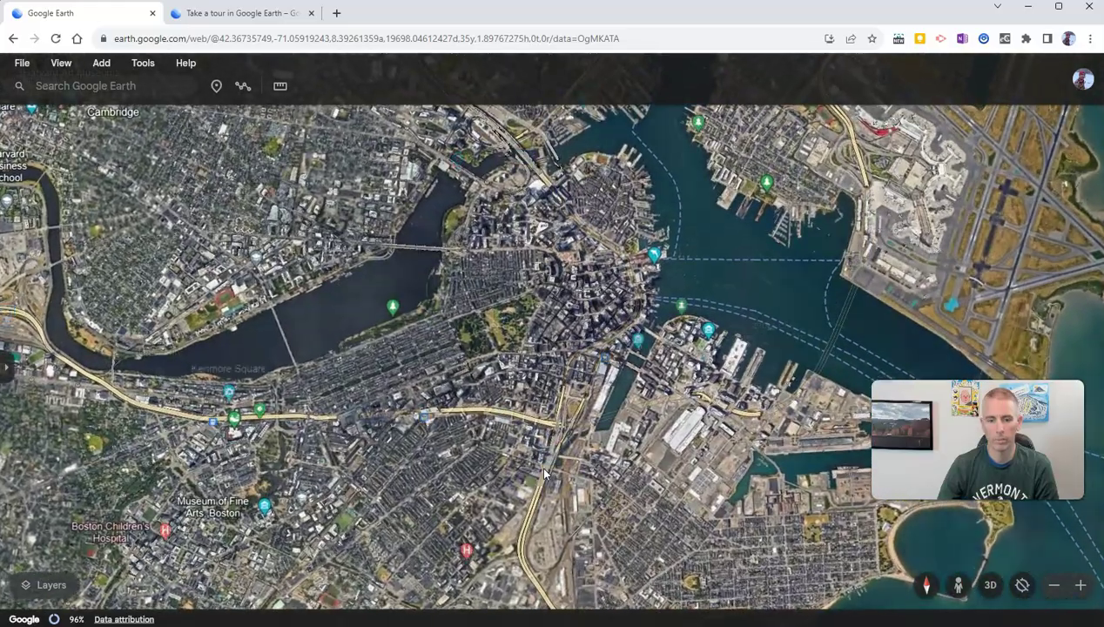
scroll(540, 466, up, 4)
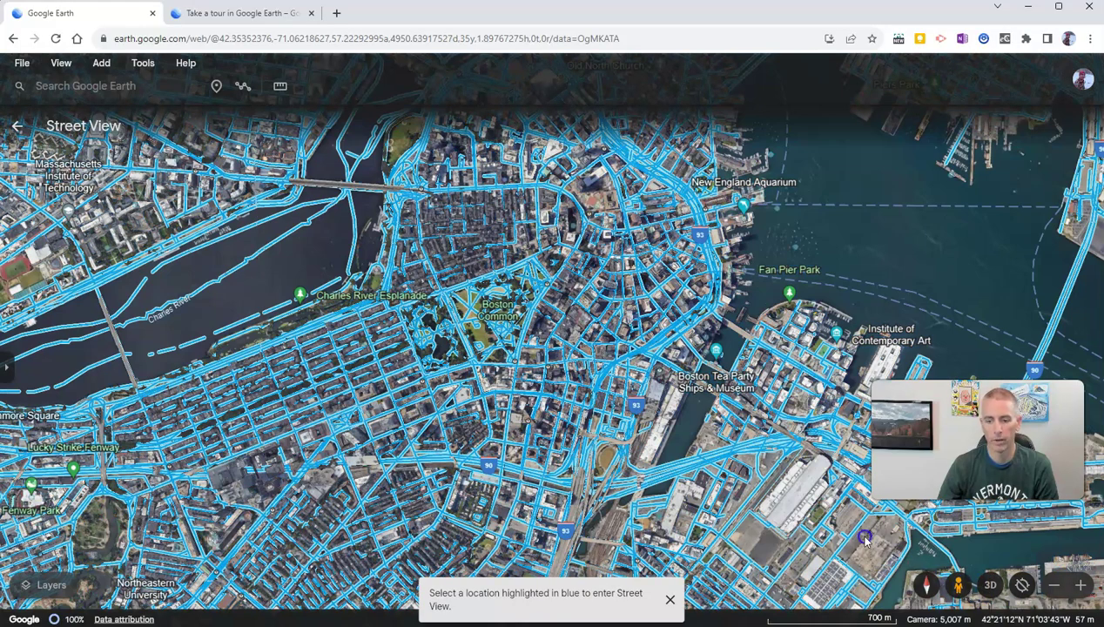
Enter Street View where the brick paths cross southeast of Parkman Bandstand in Boston Common.
scroll(504, 329, up, 5)
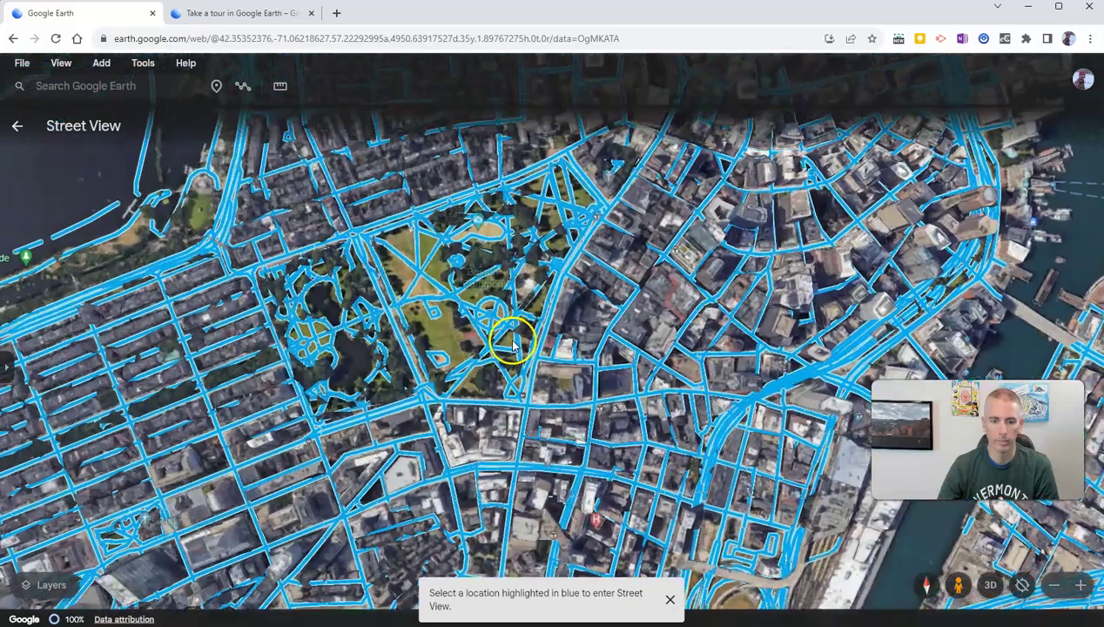
scroll(510, 344, up, 5)
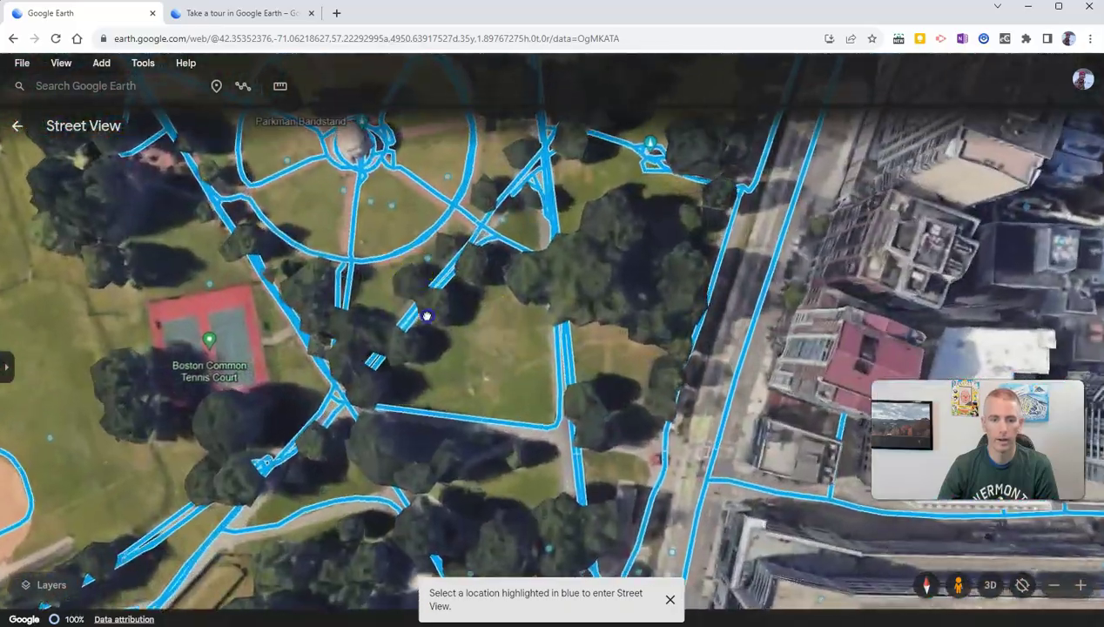
scroll(493, 440, up, 5)
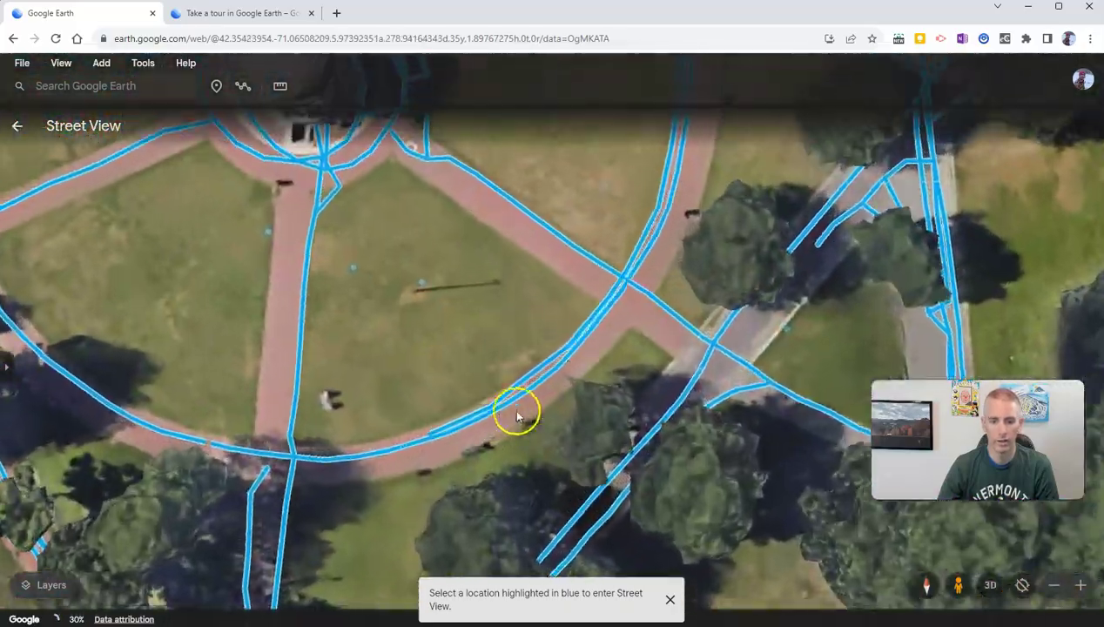
drag(574, 350, 559, 467)
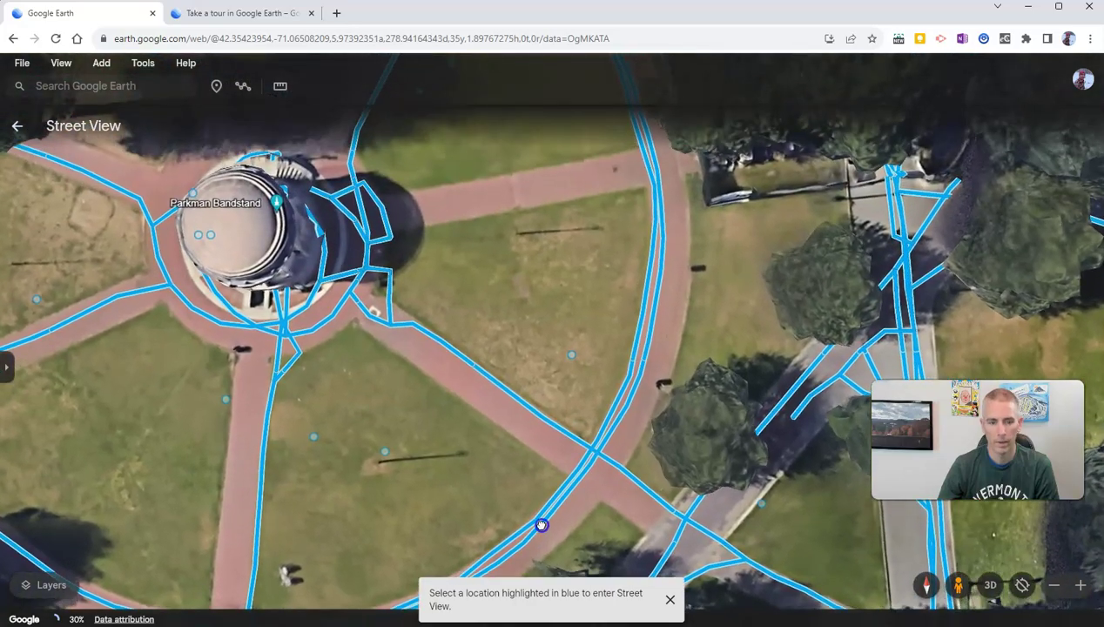
scroll(559, 467, up, 5)
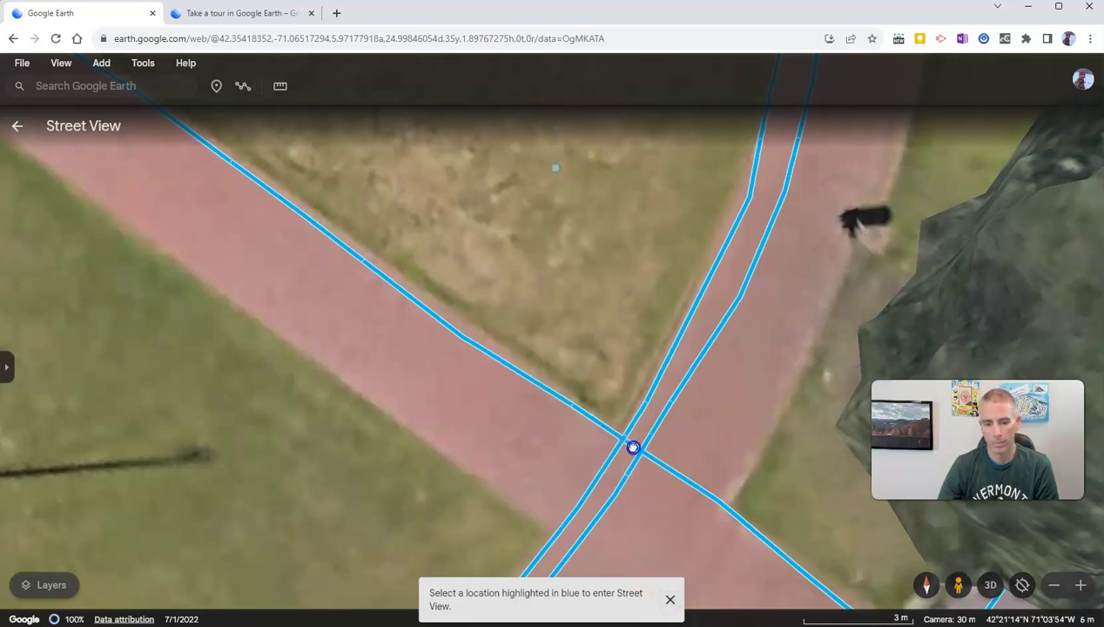
click(633, 447)
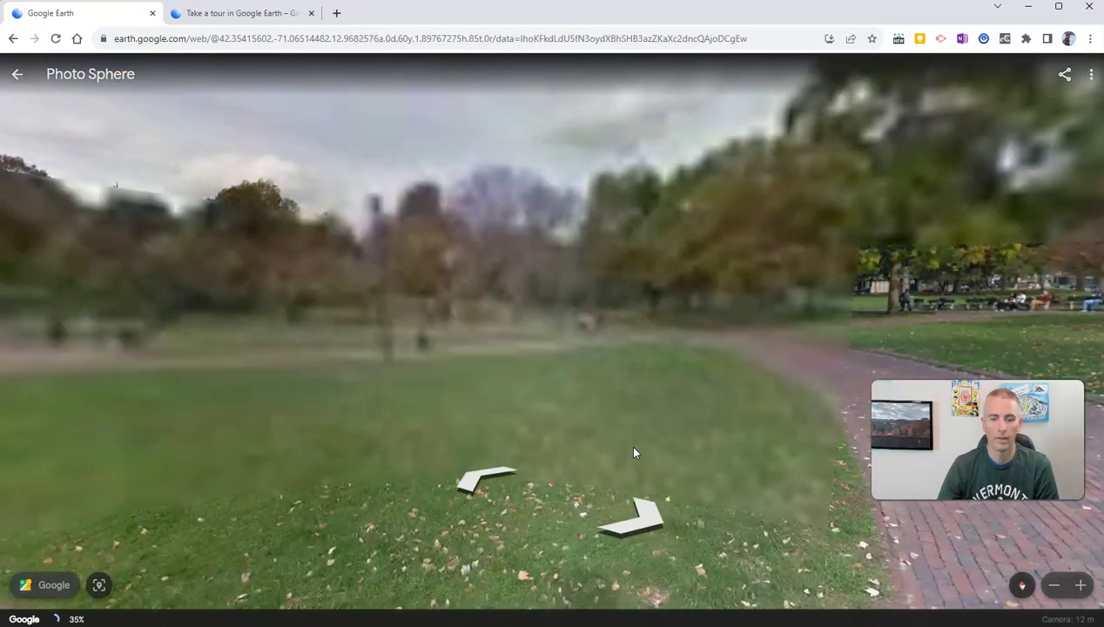
Look around in the Photo Sphere and face the bandstand straight along the brick path.
drag(431, 323, 697, 355)
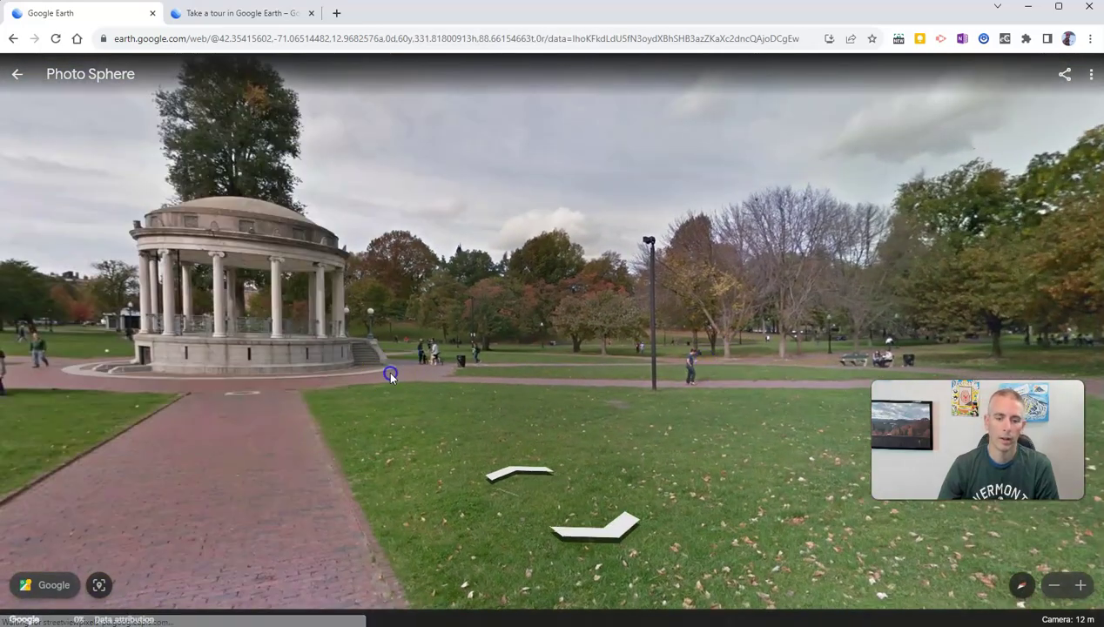
drag(390, 374, 627, 374)
drag(331, 348, 551, 352)
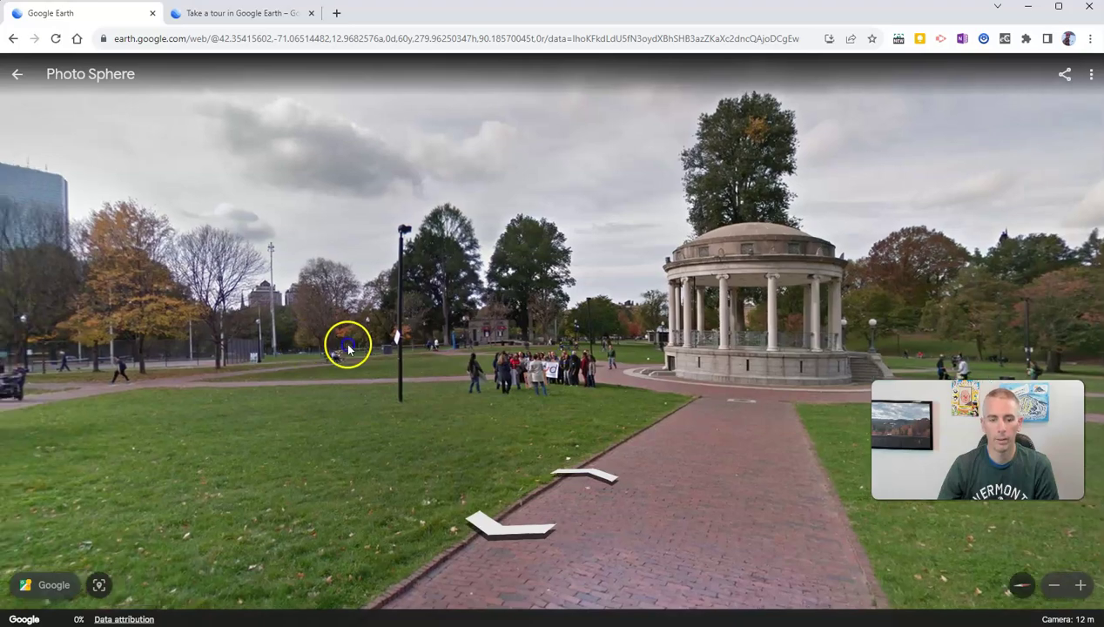
drag(347, 347, 564, 338)
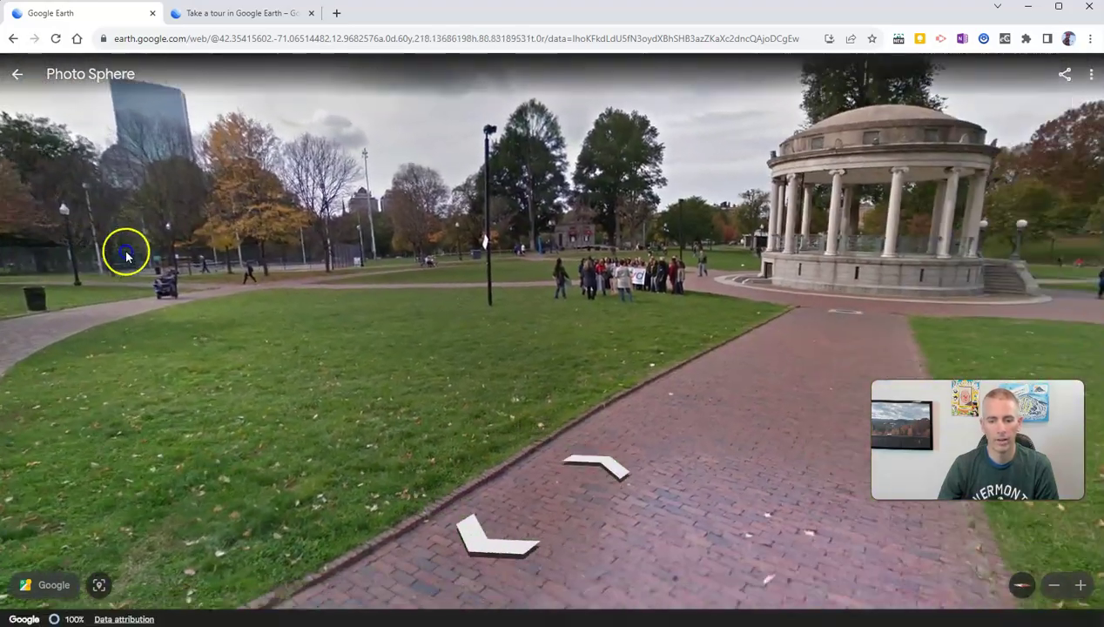
drag(126, 254, 17, 261)
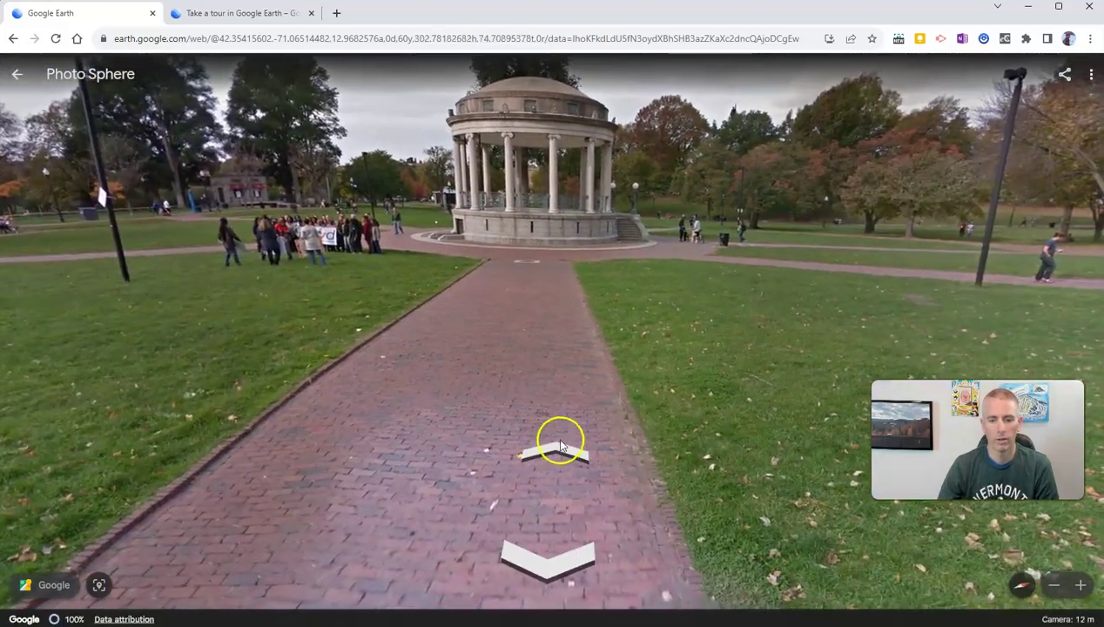
Move forward along the brick path toward the bandstand.
click(560, 447)
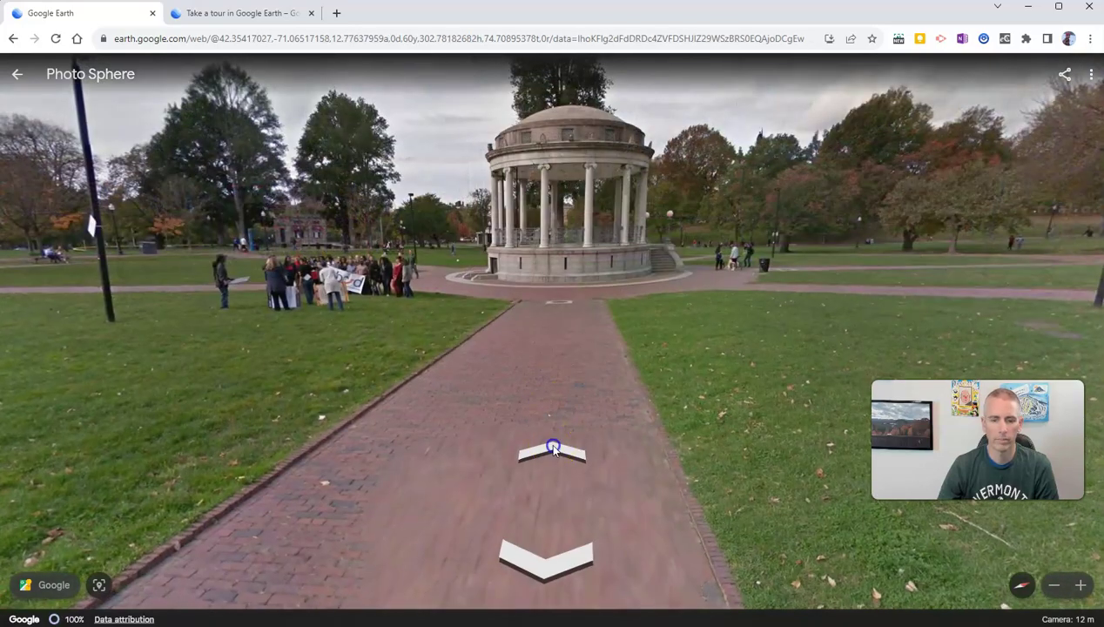
click(553, 446)
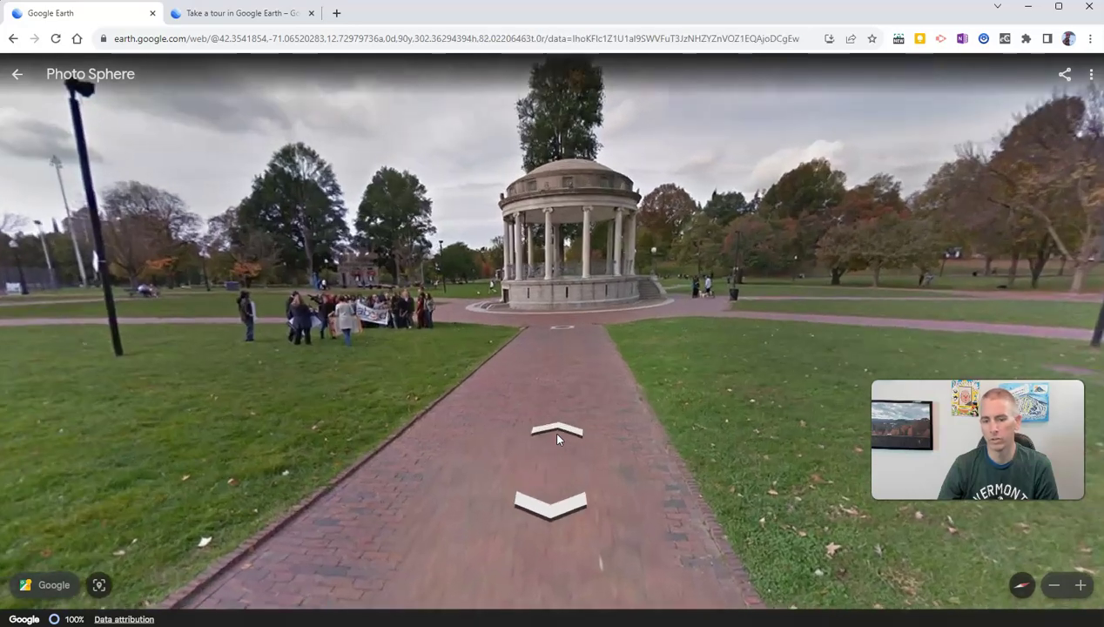
click(558, 439)
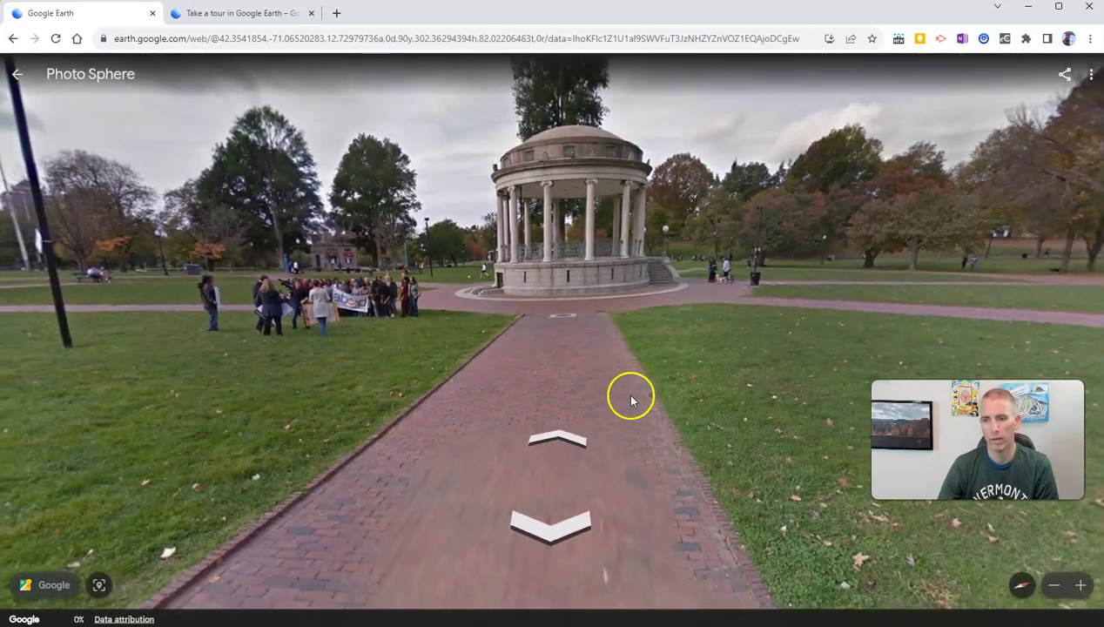
View the share link and QR code for the Photo Sphere, close it and exit Street View.
click(1069, 76)
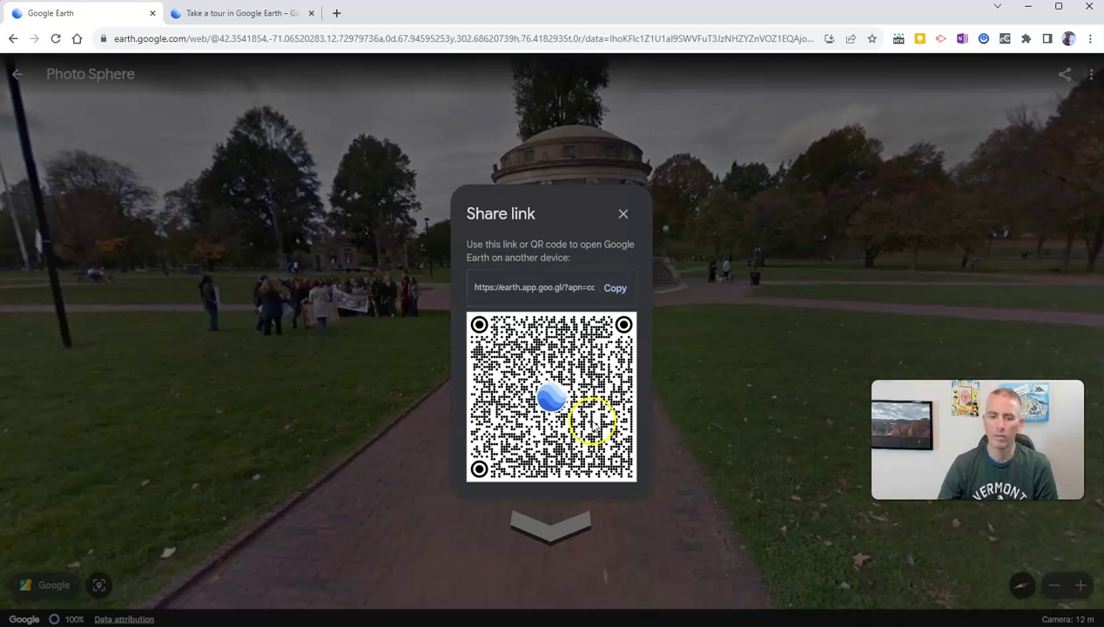
click(623, 215)
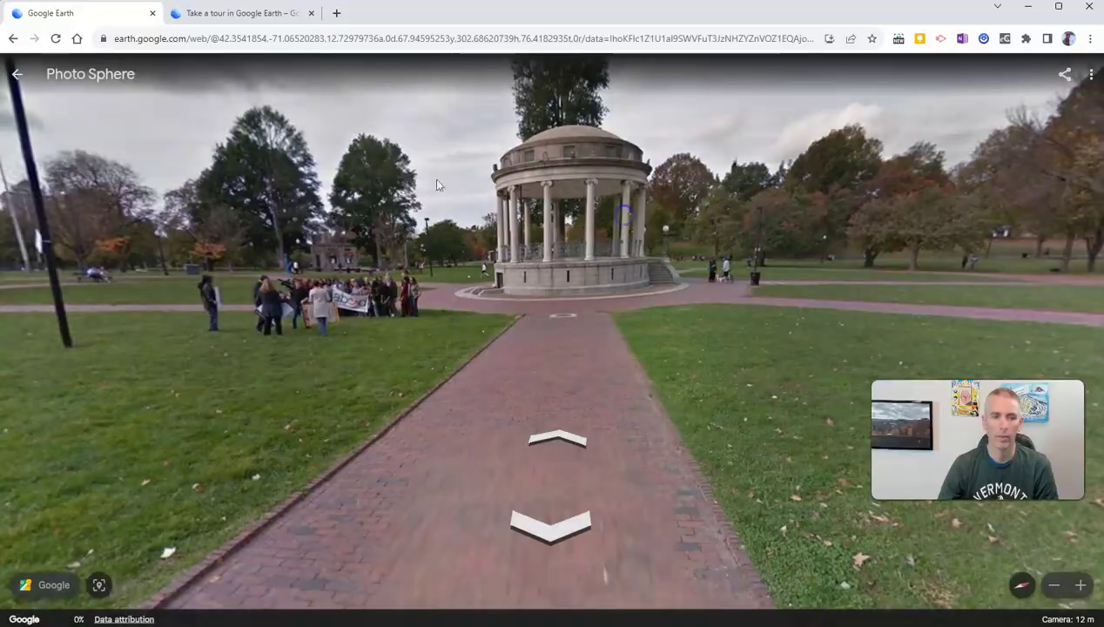
click(15, 79)
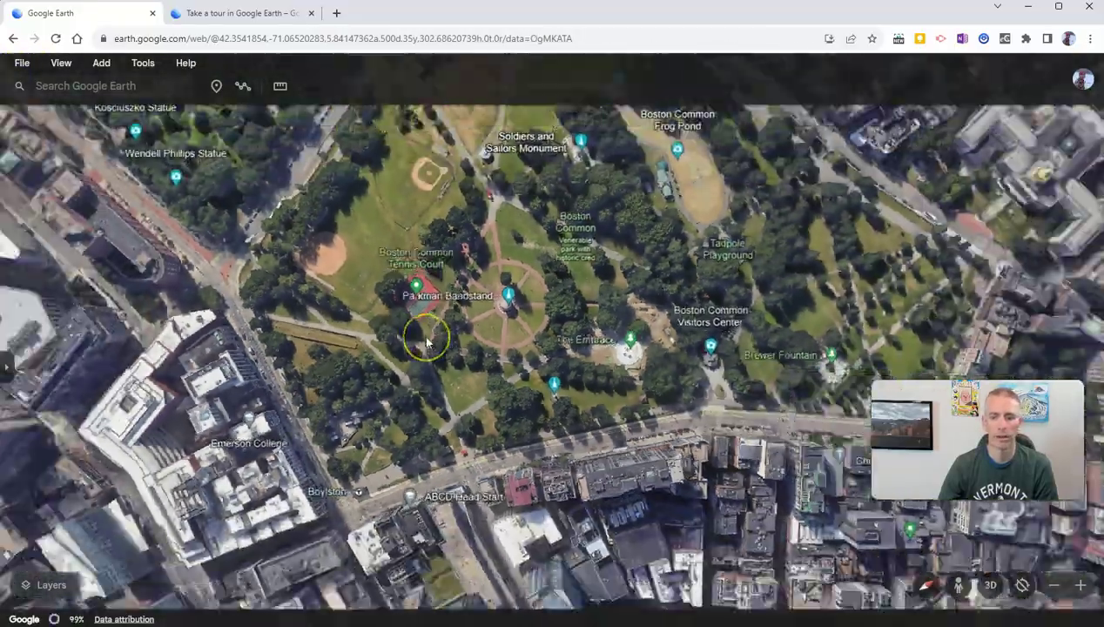
Draw a closed polygon around the Boston area through Waltham, Dedham and Quincy, with a perimeter of about 62 km.
scroll(426, 341, down, 10)
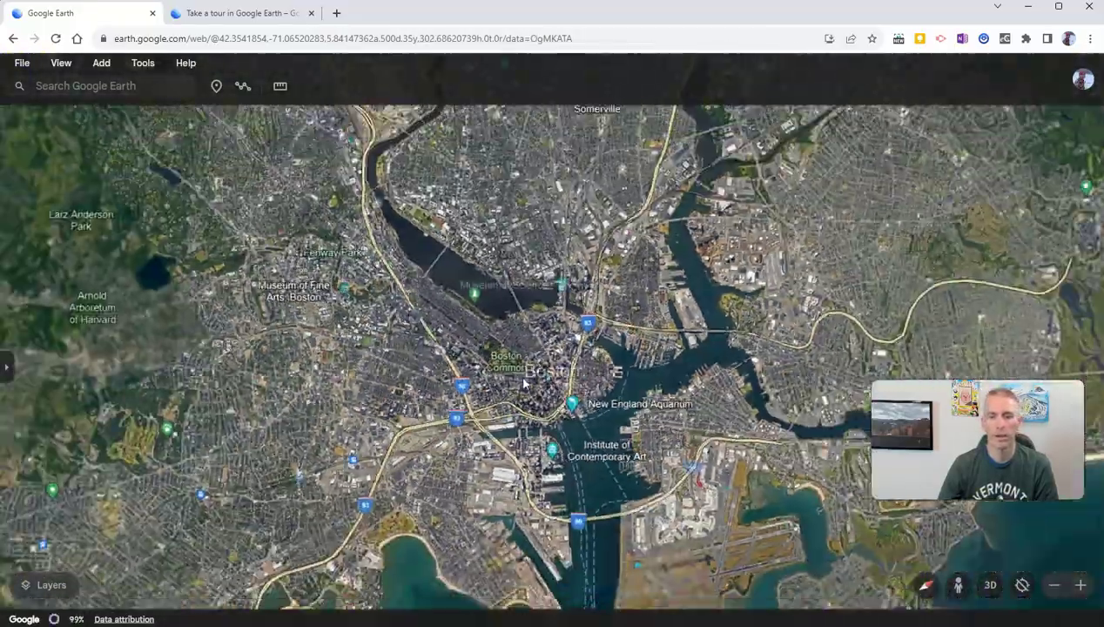
scroll(525, 383, down, 10)
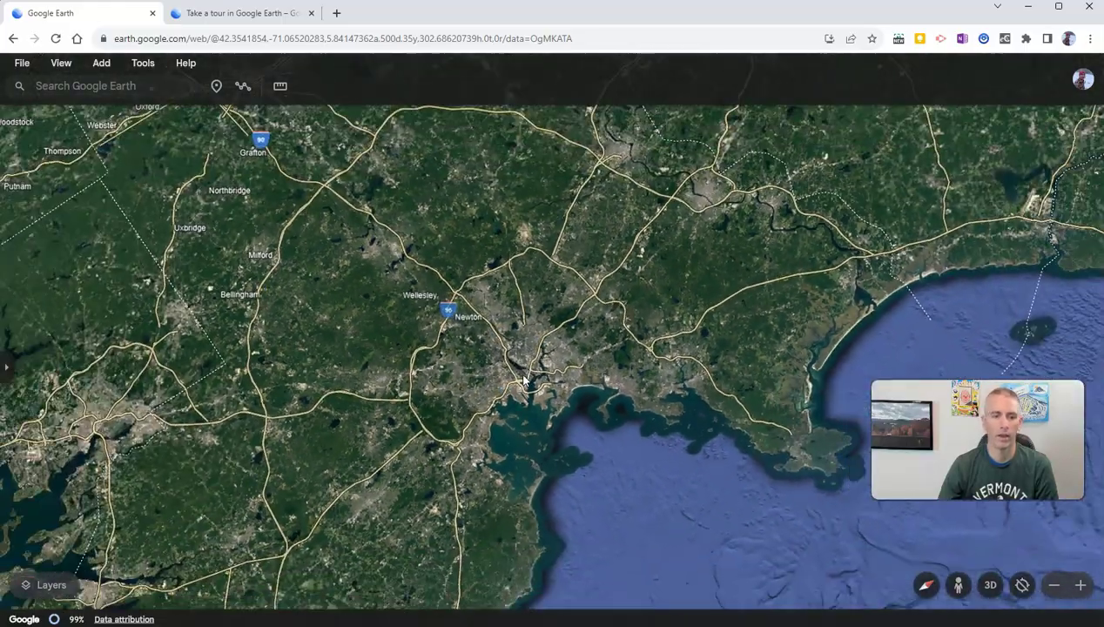
scroll(525, 384, down, 5)
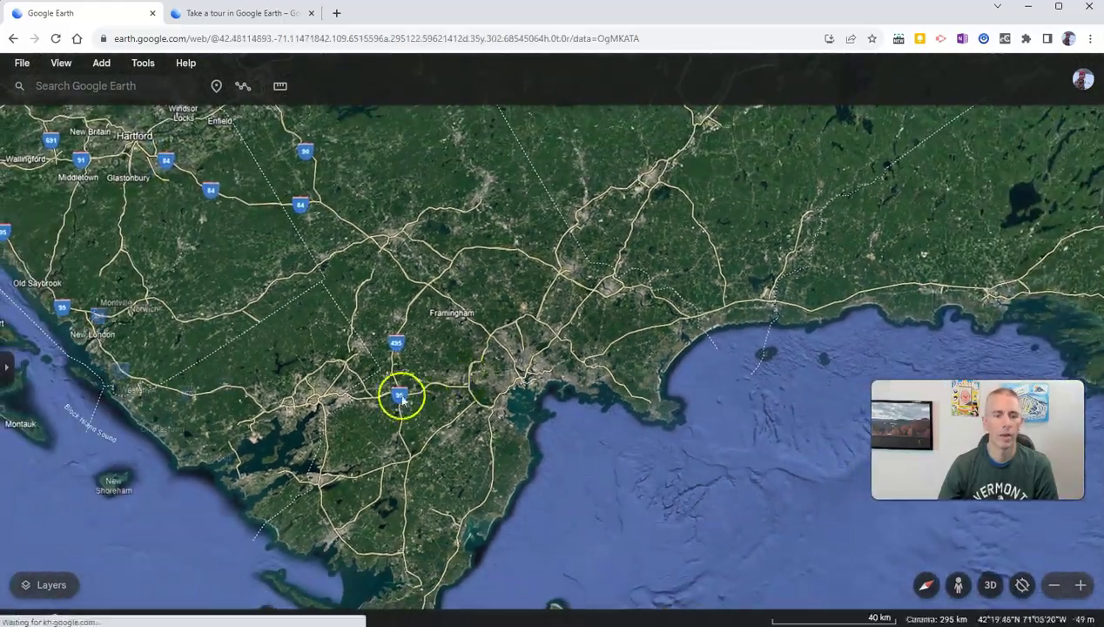
click(244, 87)
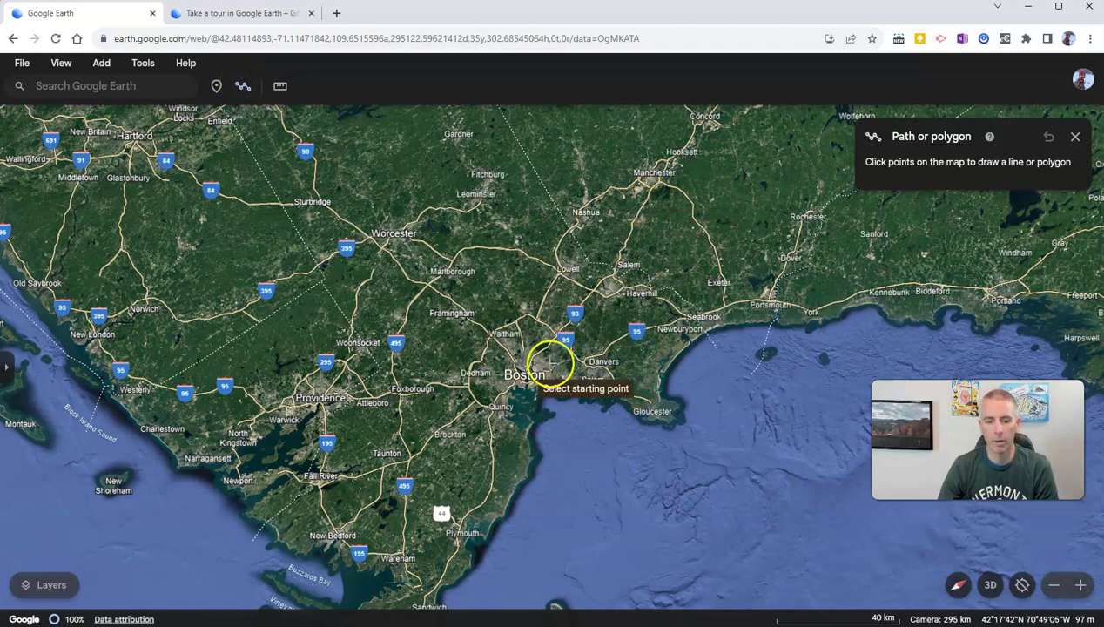
click(492, 335)
click(483, 358)
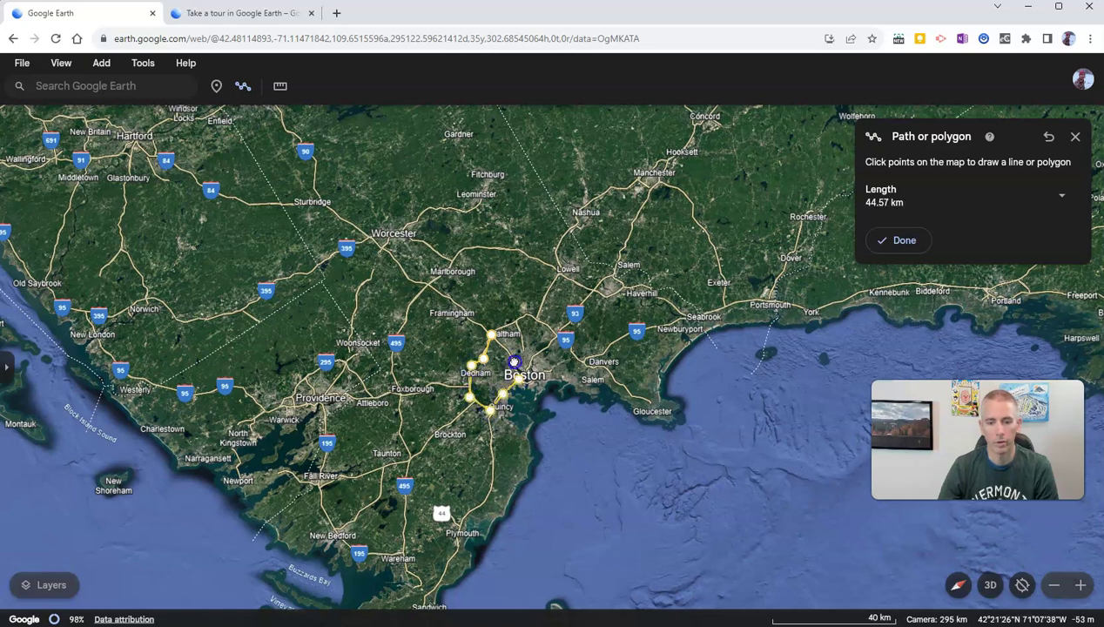
click(519, 379)
click(493, 336)
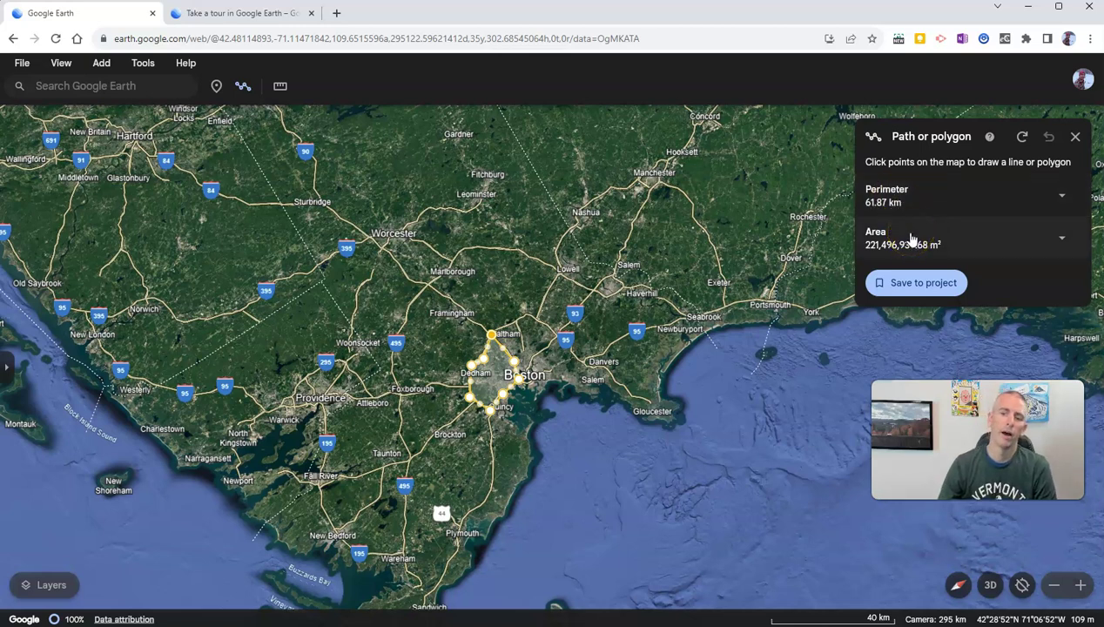
Show the polygon's perimeter in nautical miles and its area in square kilometers, and close the measurement without saving it.
click(1061, 197)
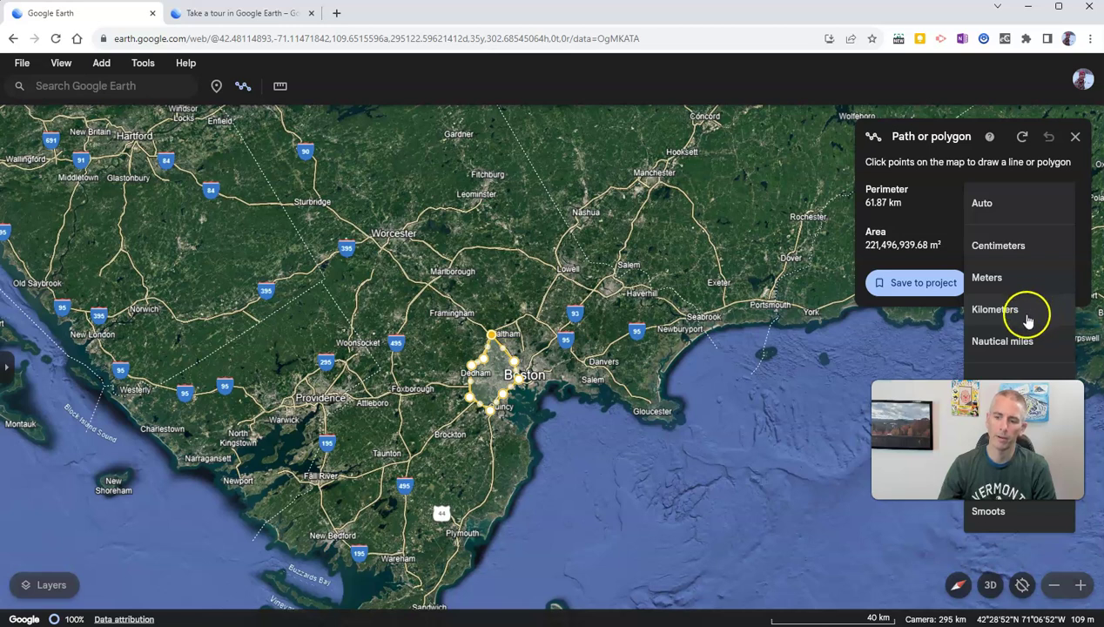
click(1028, 343)
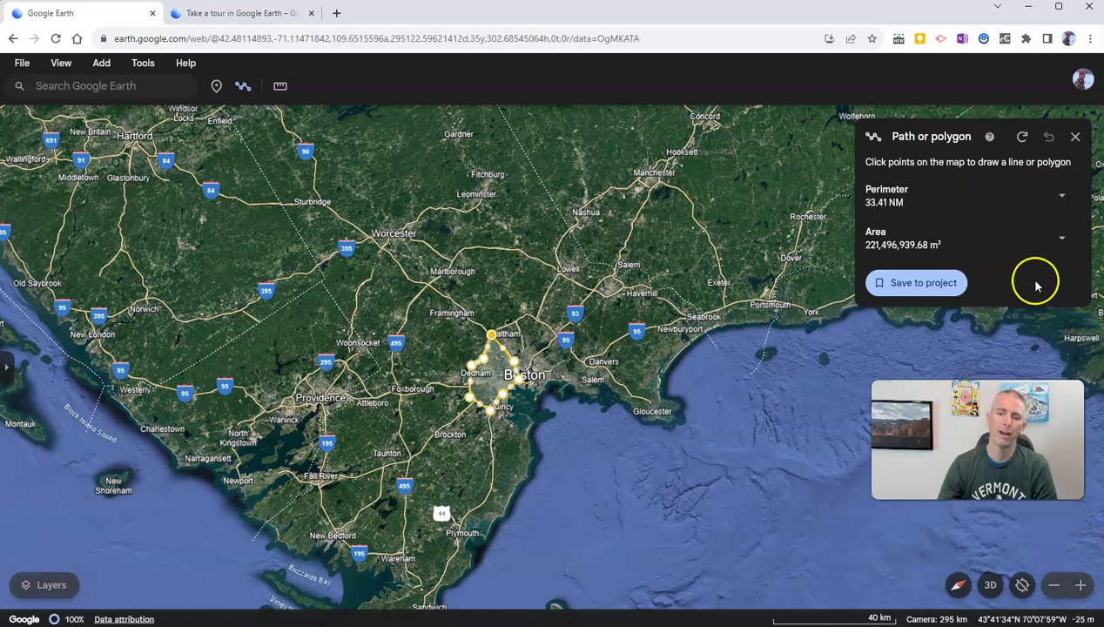
click(1062, 244)
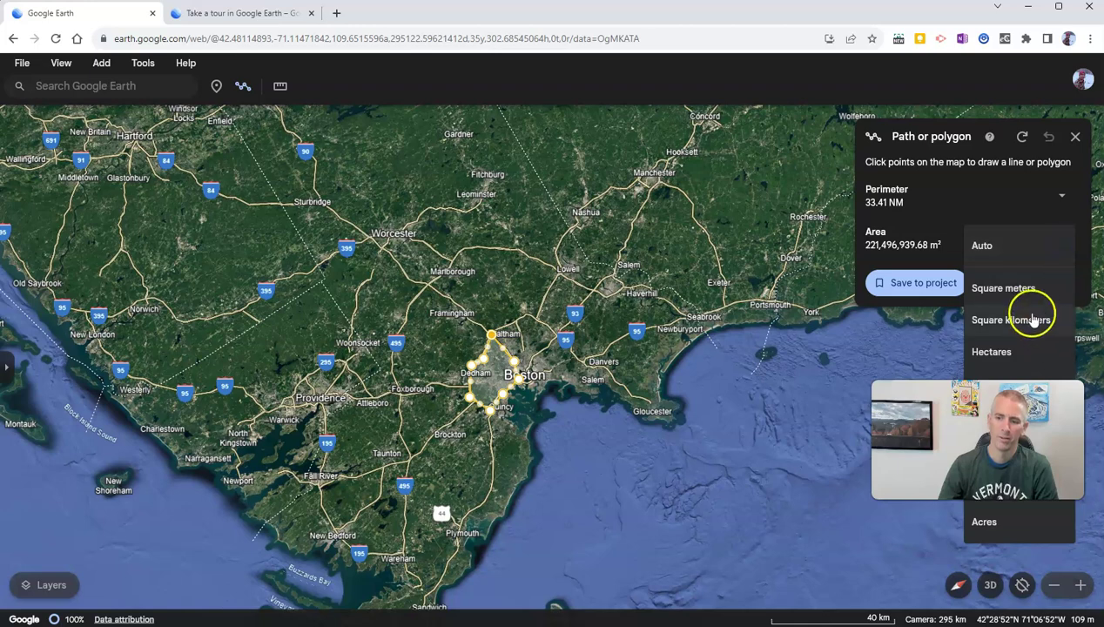
click(1032, 320)
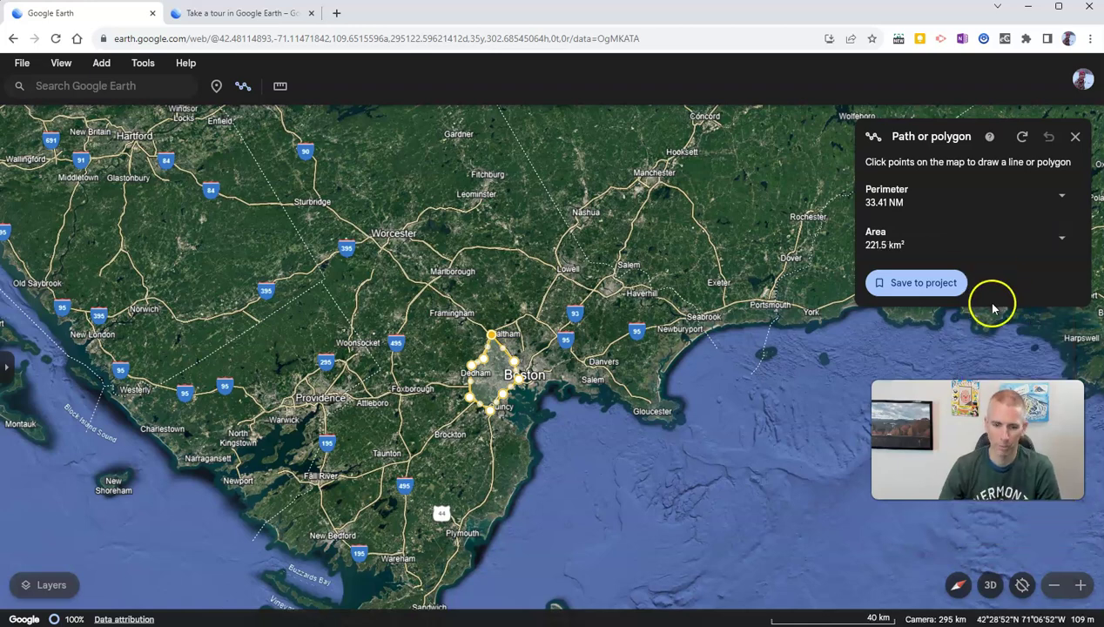
click(1078, 136)
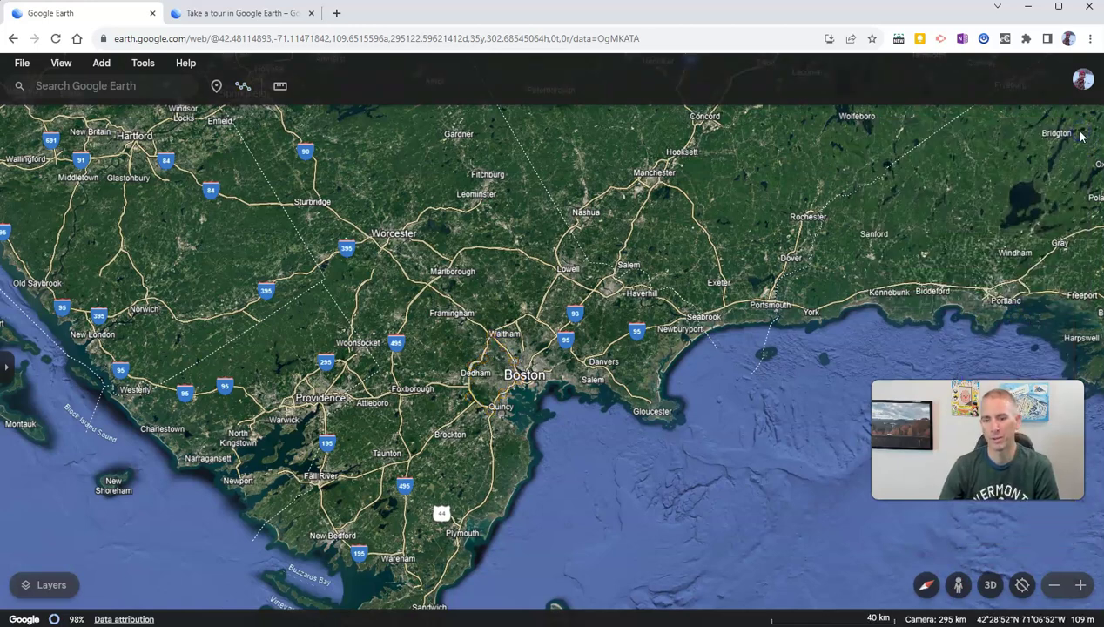
Zoom out from Boston to the whole globe and rotate it to examine North America with north upward.
scroll(493, 340, down, 3)
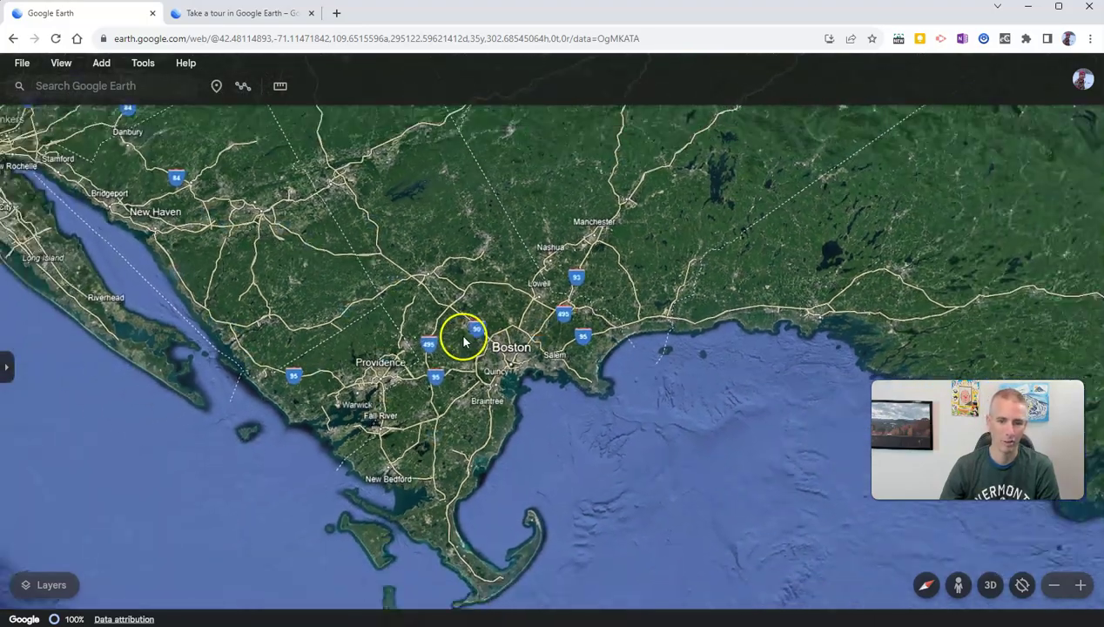
scroll(460, 342, down, 3)
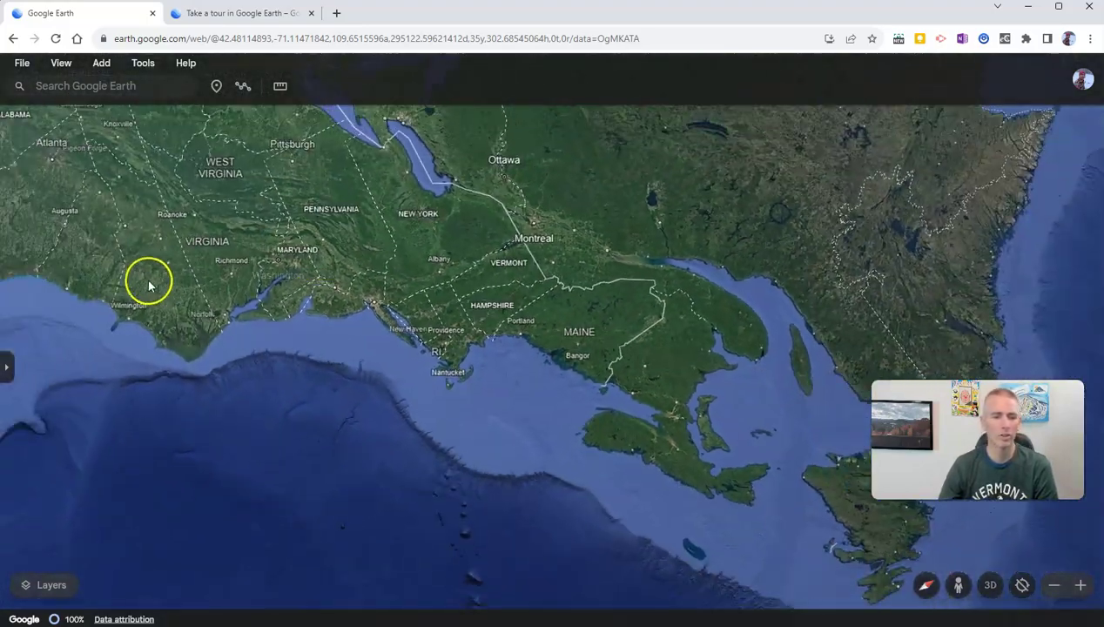
drag(148, 278, 367, 313)
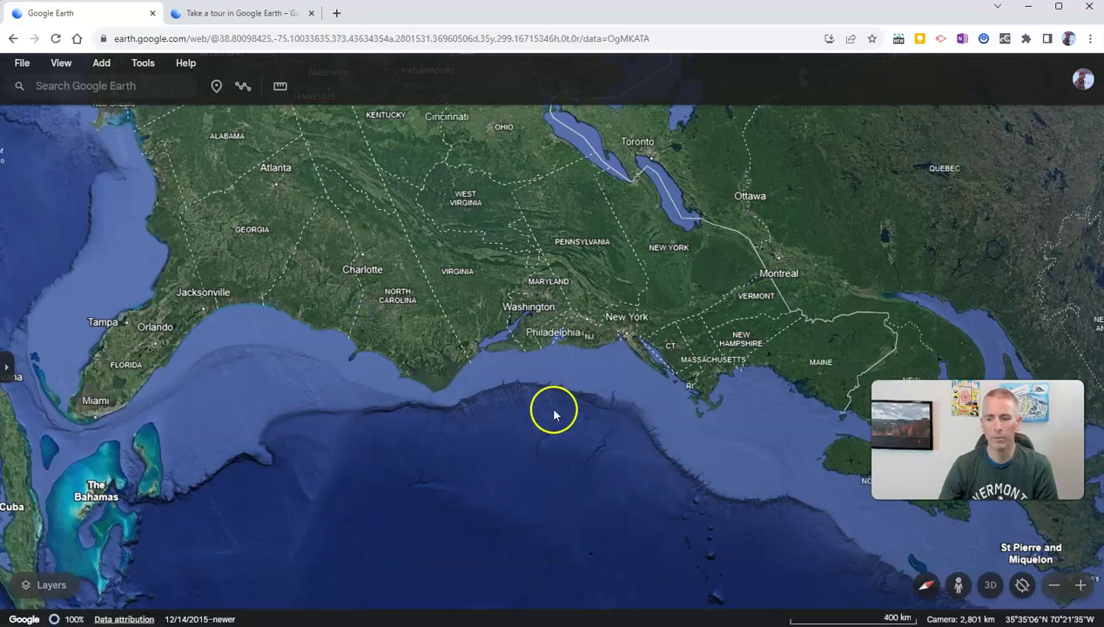
scroll(552, 409, down, 2)
scroll(549, 418, down, 3)
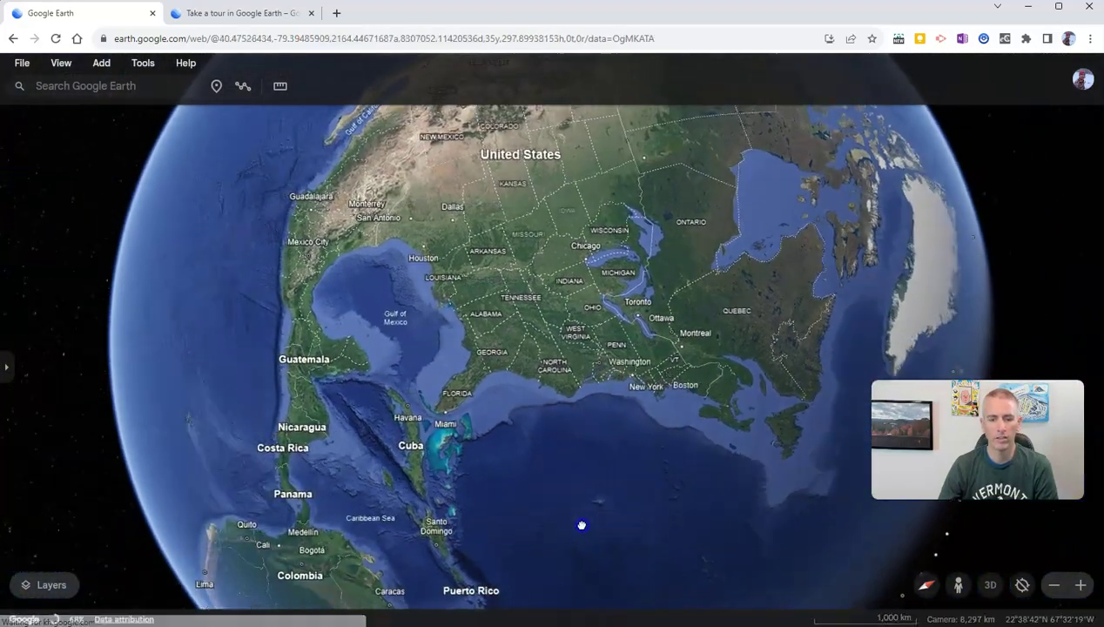
drag(582, 524, 681, 454)
drag(333, 307, 310, 464)
drag(531, 174, 330, 313)
drag(633, 402, 558, 171)
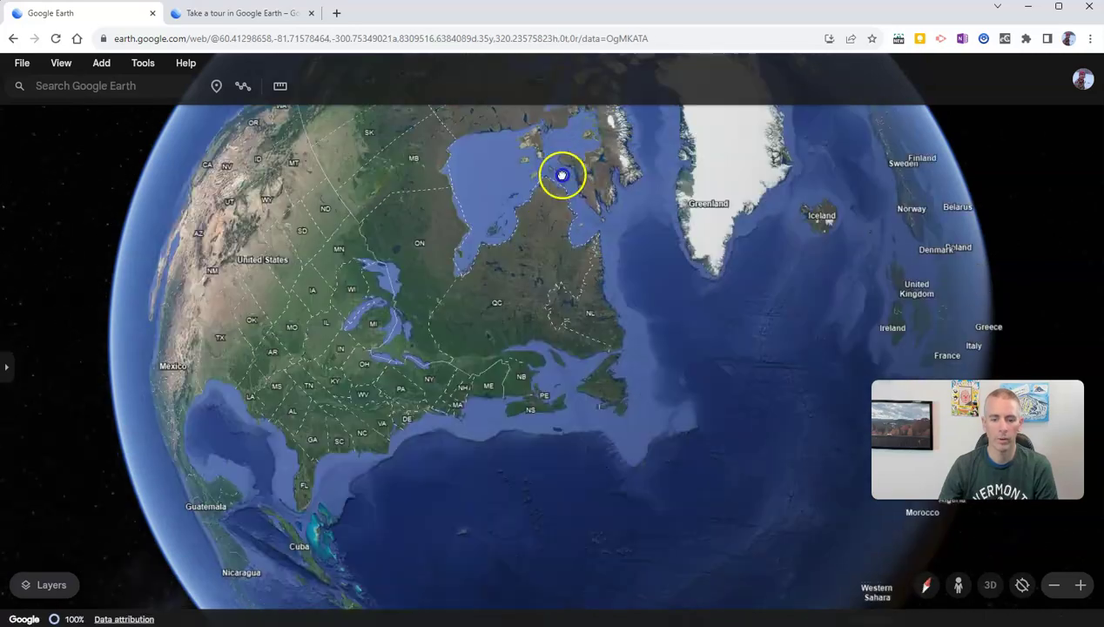
drag(523, 446, 653, 424)
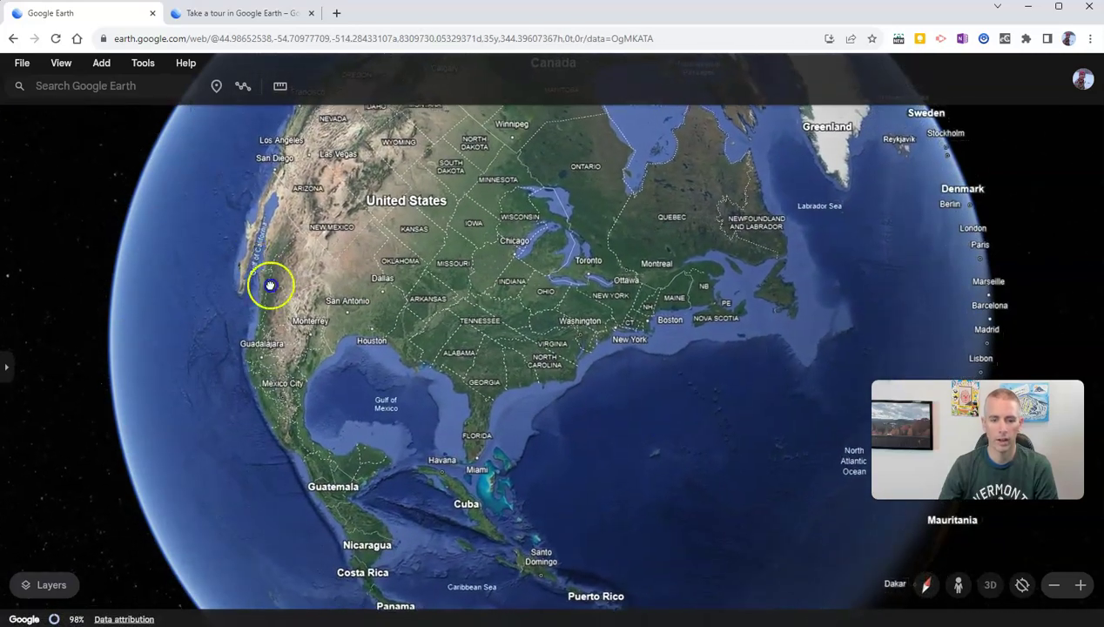
drag(274, 283, 431, 488)
drag(547, 234, 271, 226)
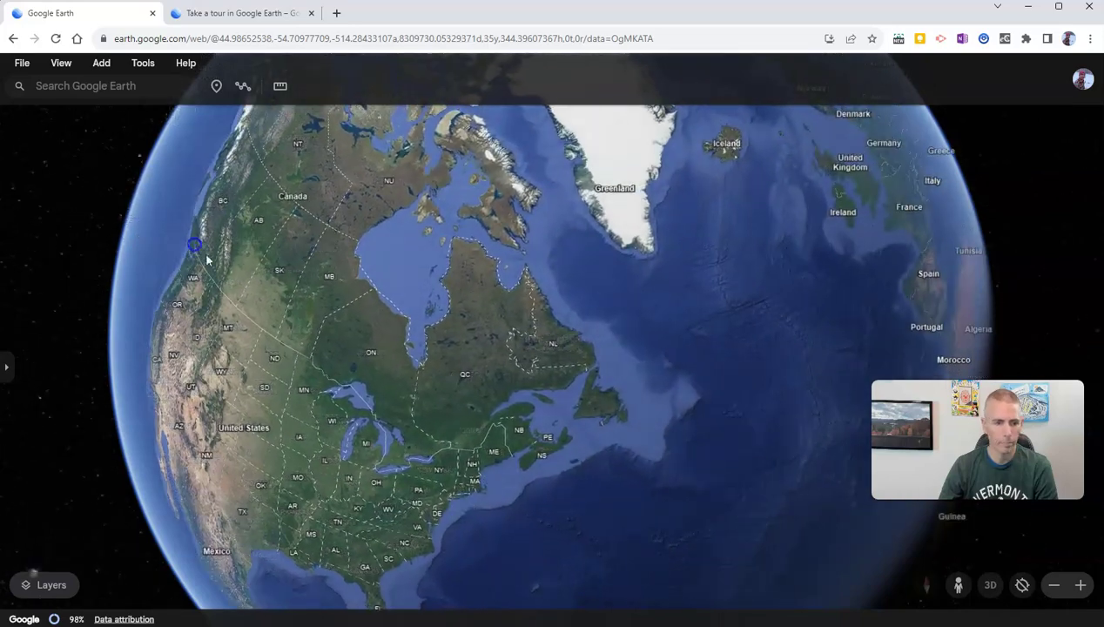
drag(553, 403, 552, 249)
drag(315, 402, 592, 449)
Search for Bow Island, fly to the town in Alberta, Canada, rotate the view around it and close its information card.
click(111, 87)
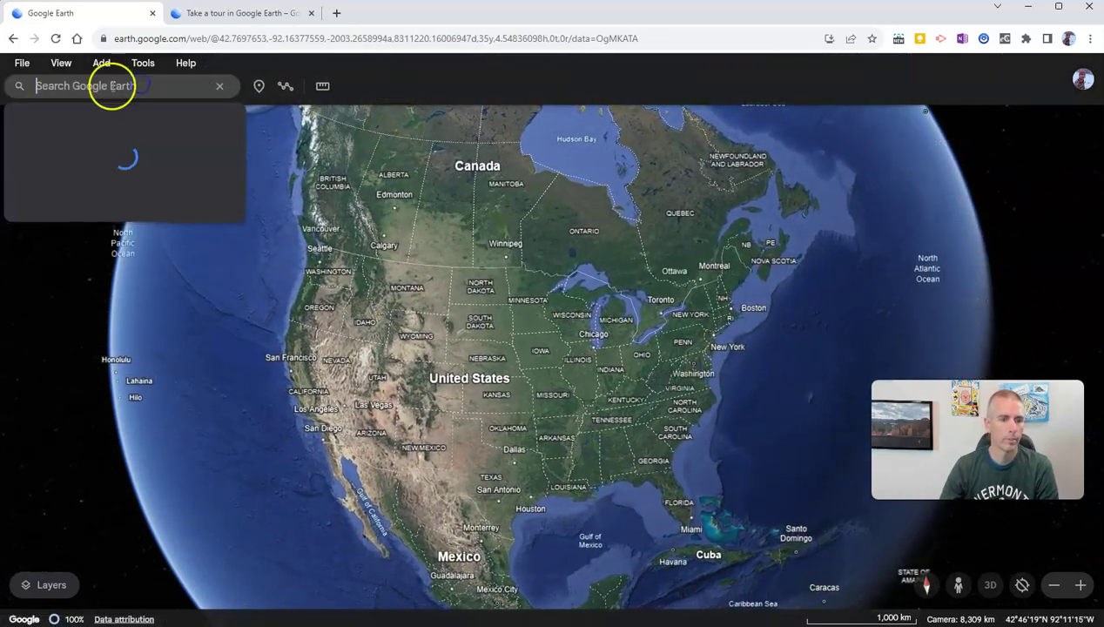
text(bow )
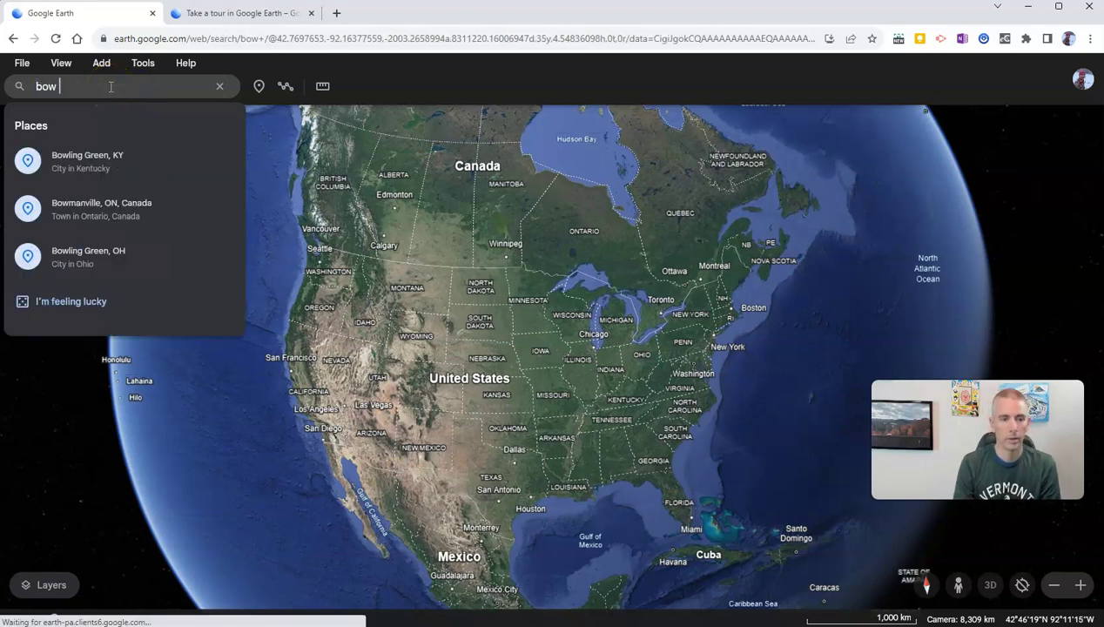
text(island,)
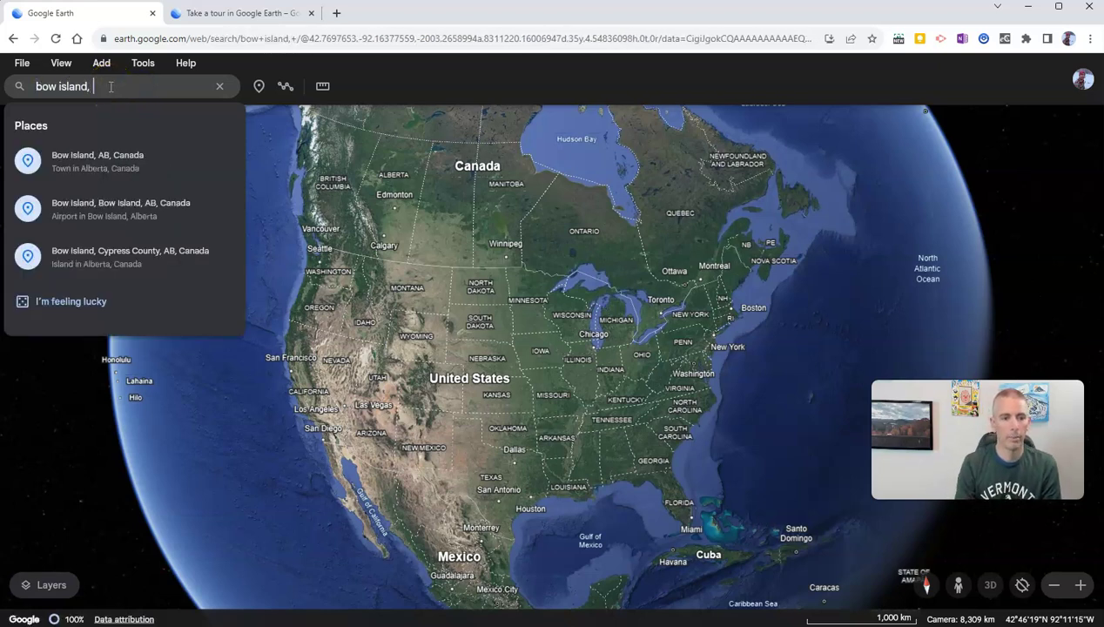
click(112, 161)
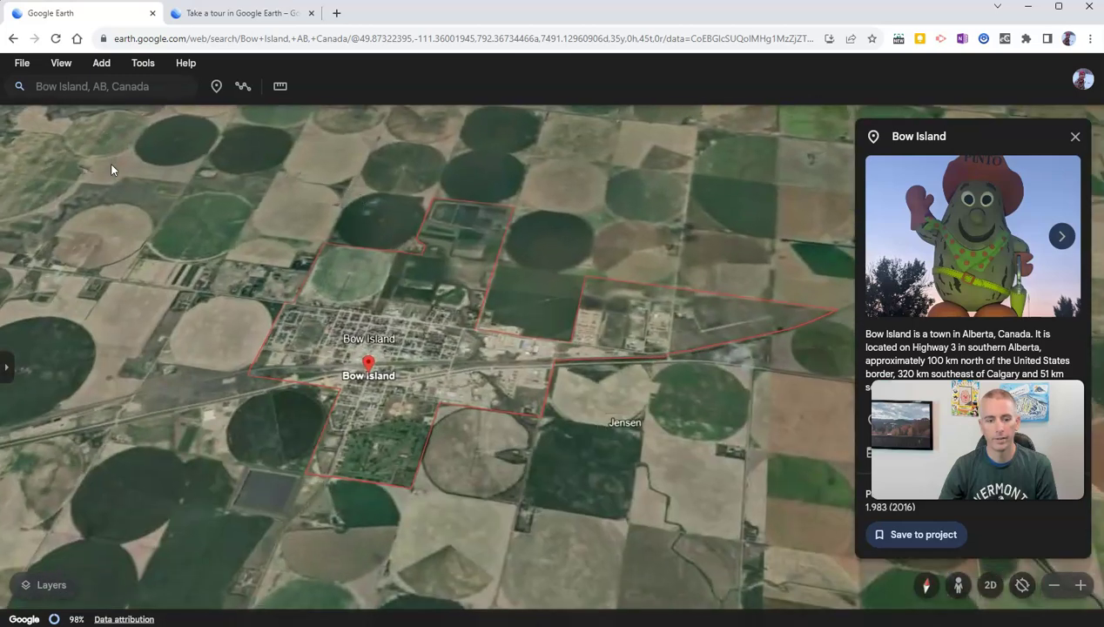
click(396, 364)
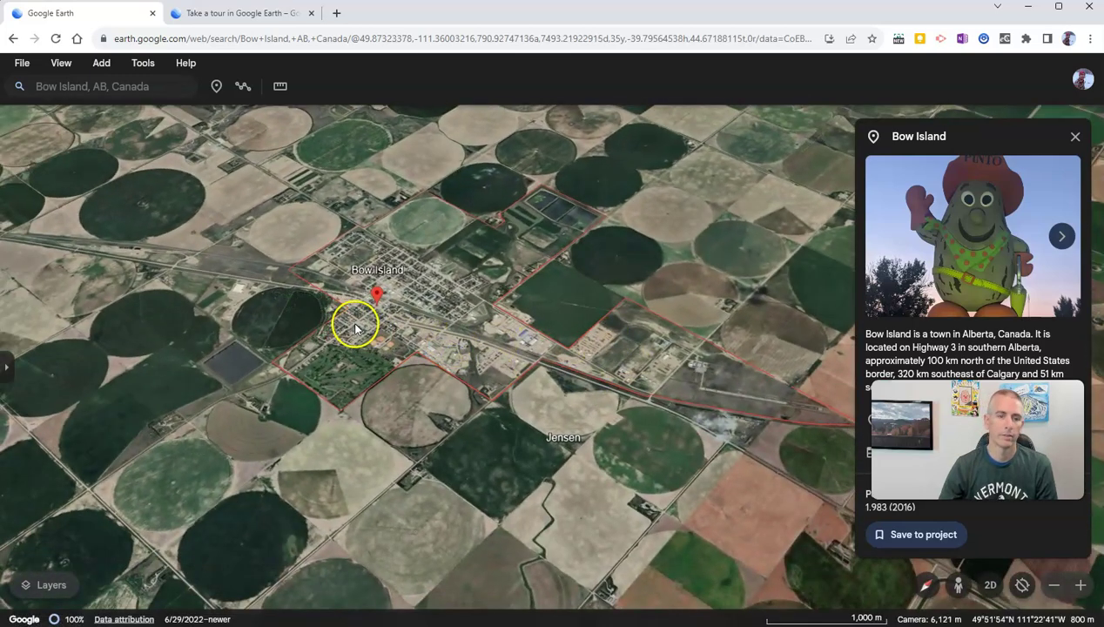
click(354, 352)
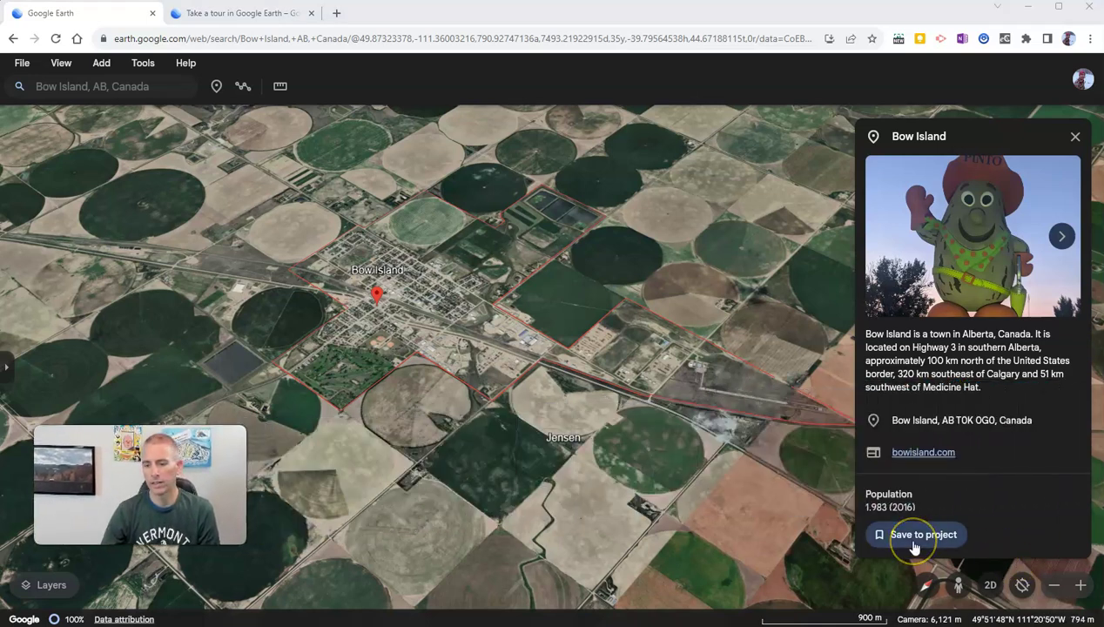
click(1075, 140)
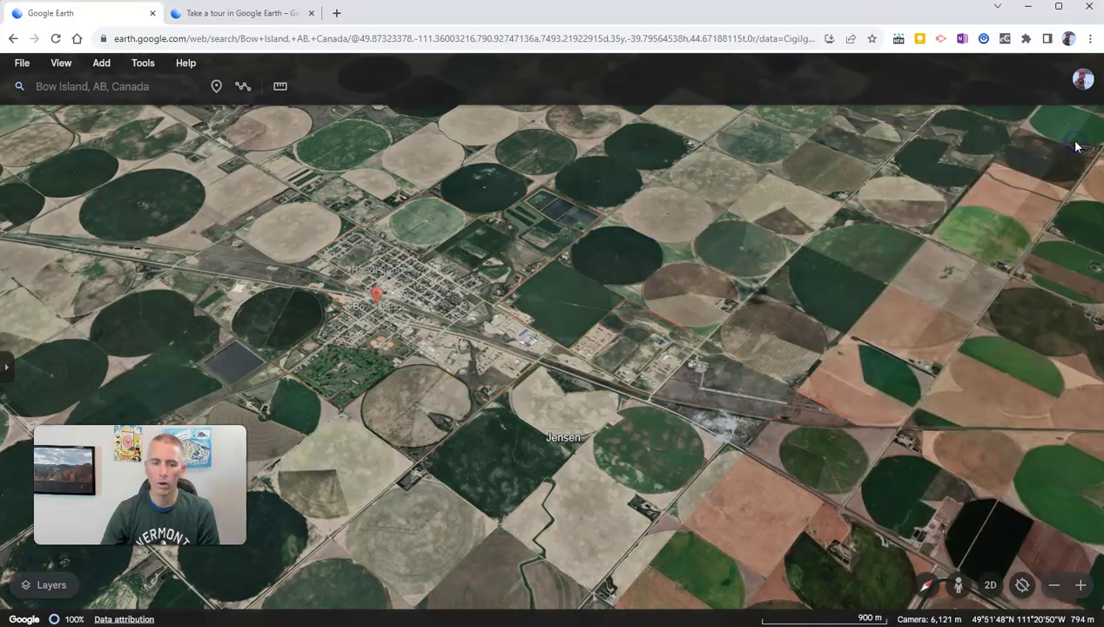
Add a placemark in the town of Bow Island and save it to a new Drive project.
click(217, 88)
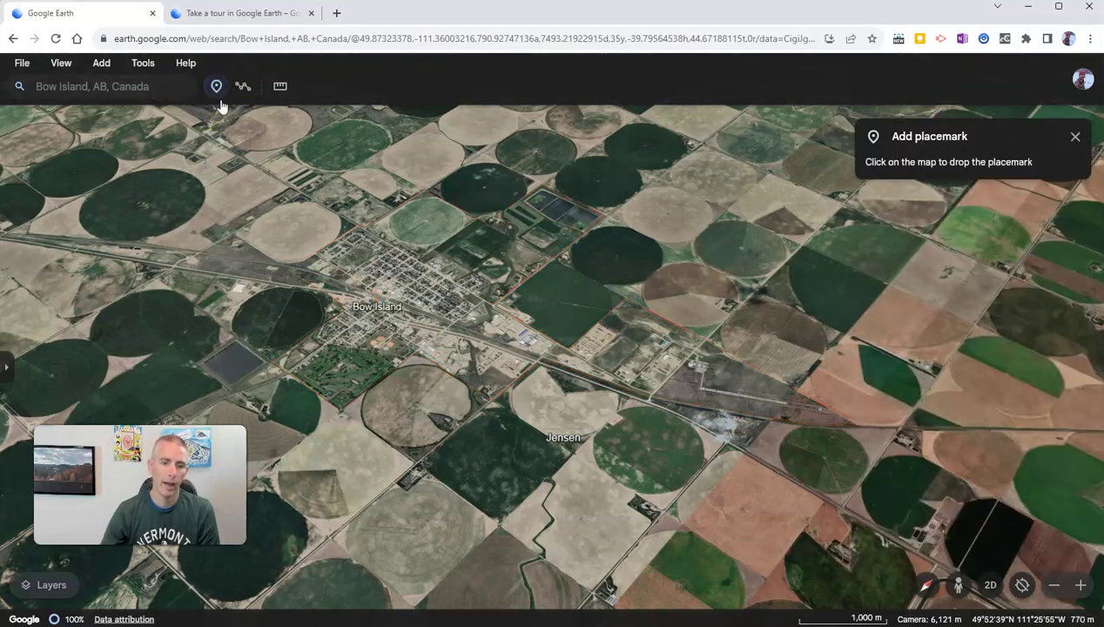
click(390, 296)
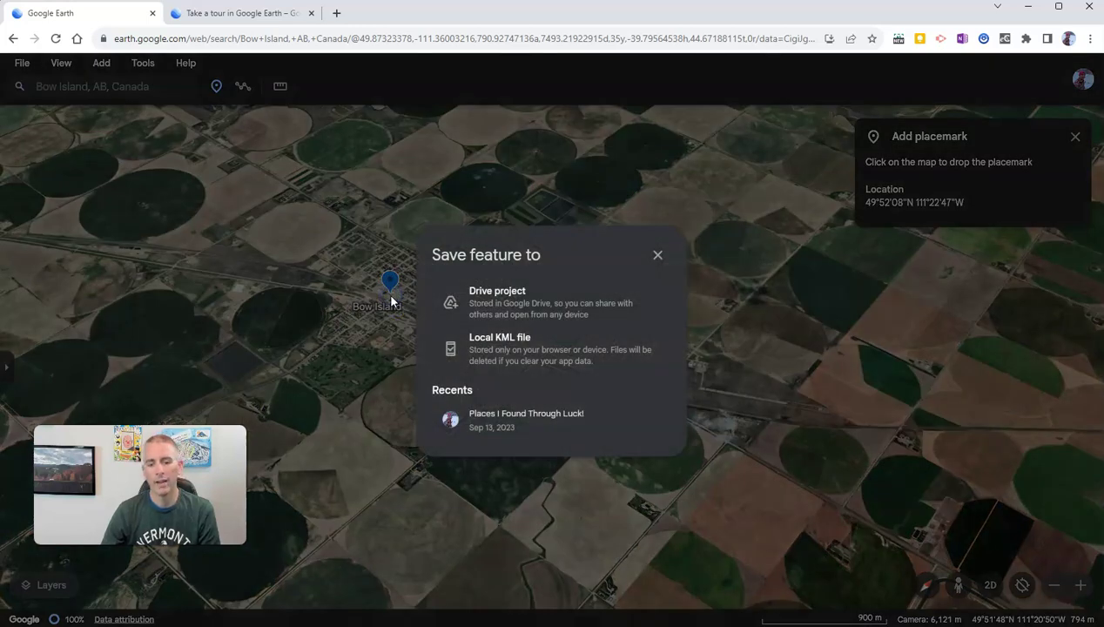
click(510, 309)
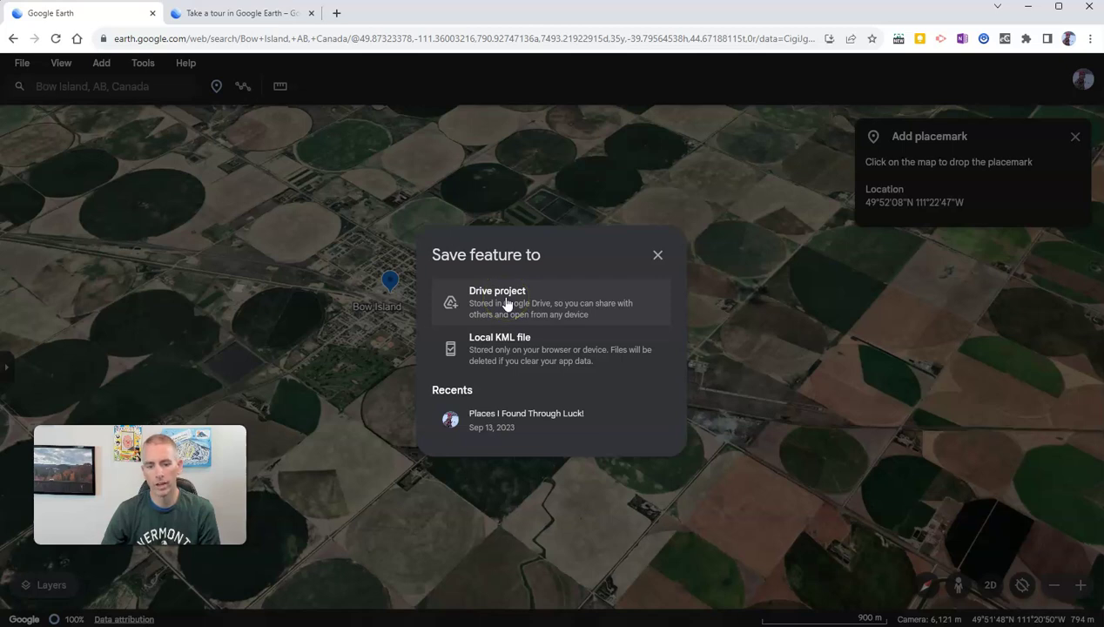
click(507, 303)
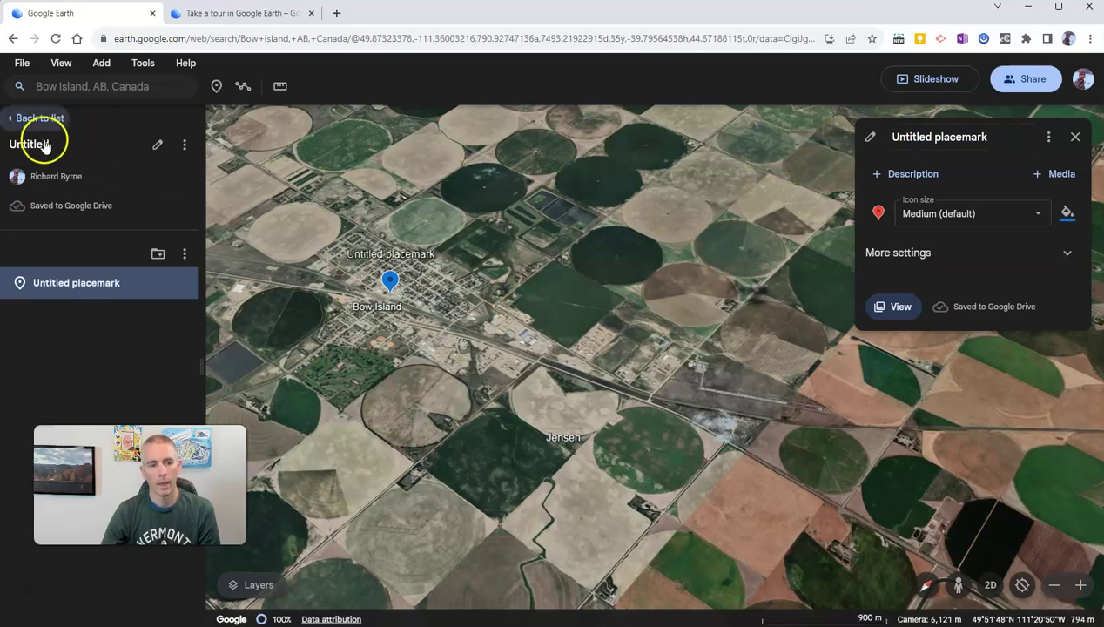
Title the new project "Interesting Places That I've Visited" and save its details.
click(158, 146)
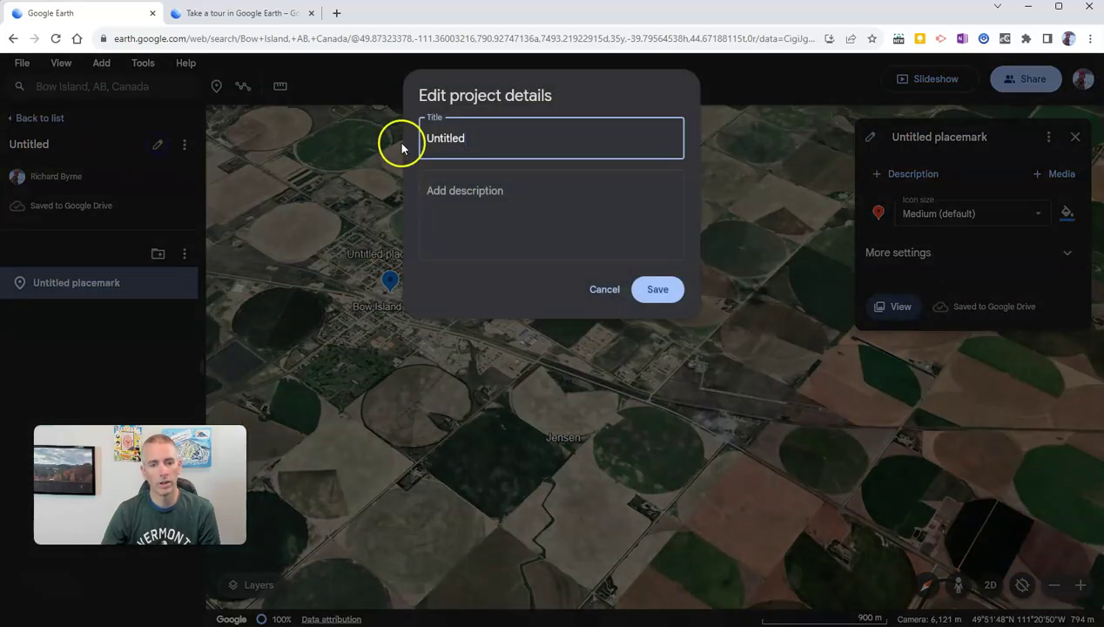
text(Interesting Places That I've Vis)
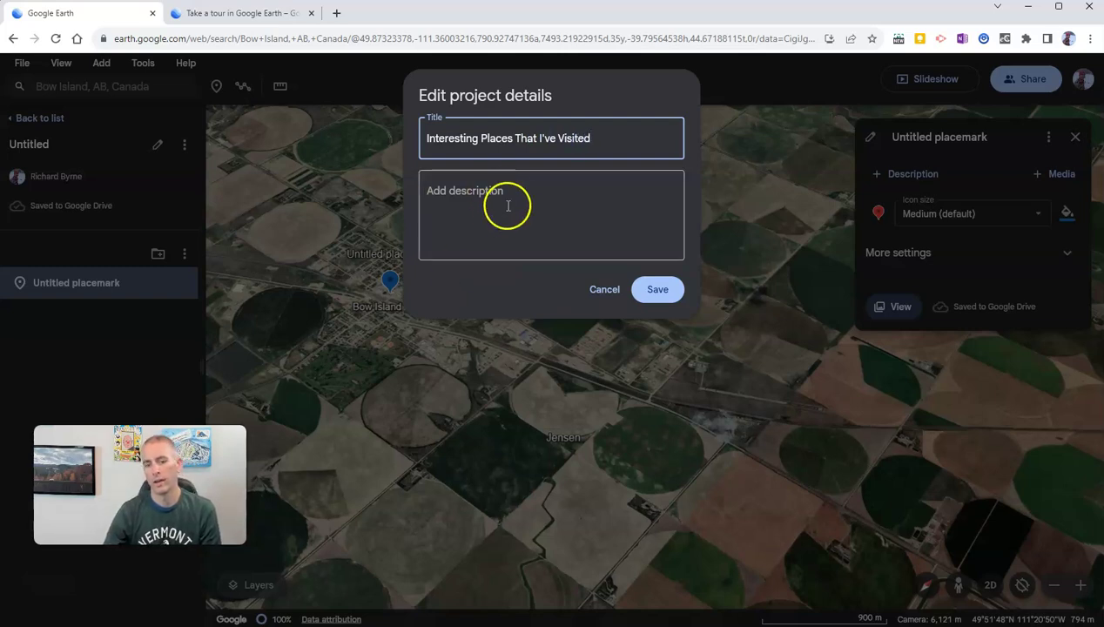
click(660, 288)
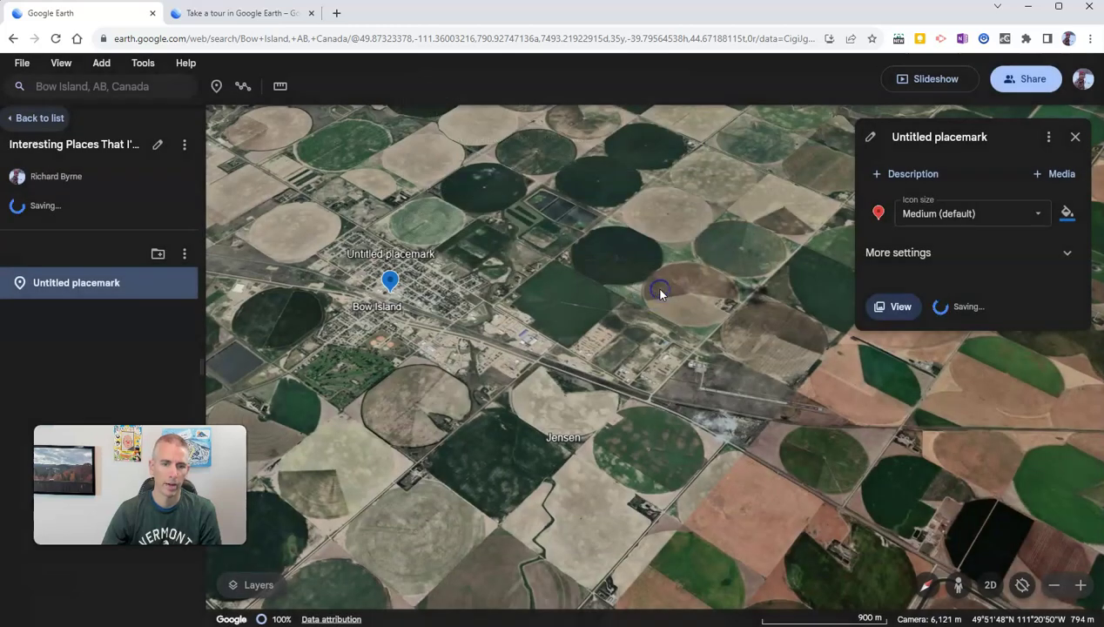
Name the placemark "Bow Island - Pinto MacBean" and give it the description "This is the home of the world's largest pinto bean.".
click(663, 279)
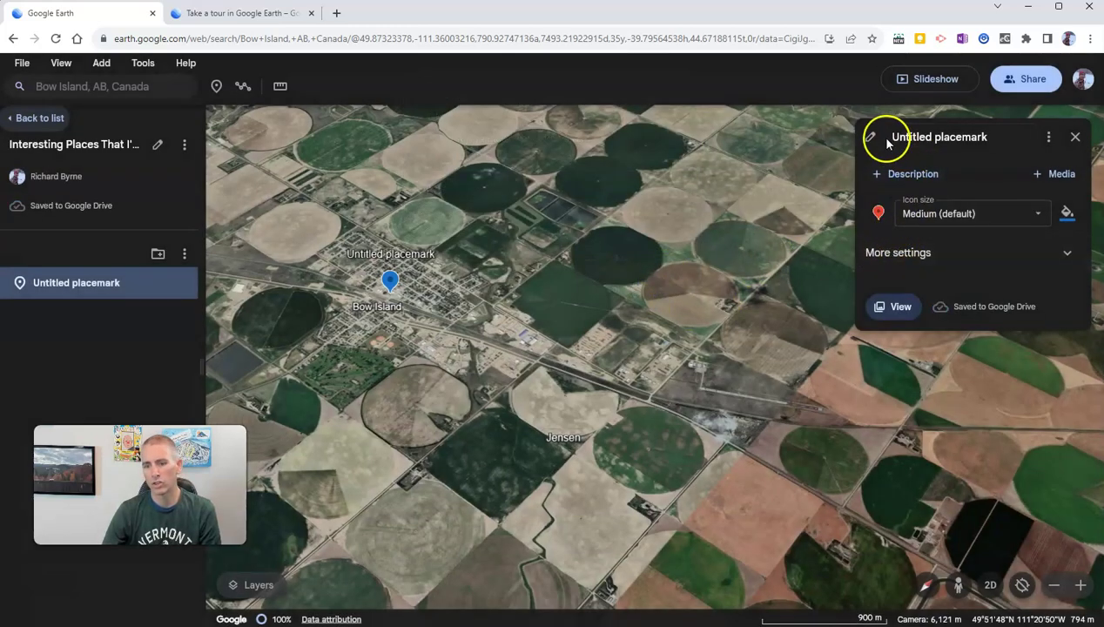
click(930, 140)
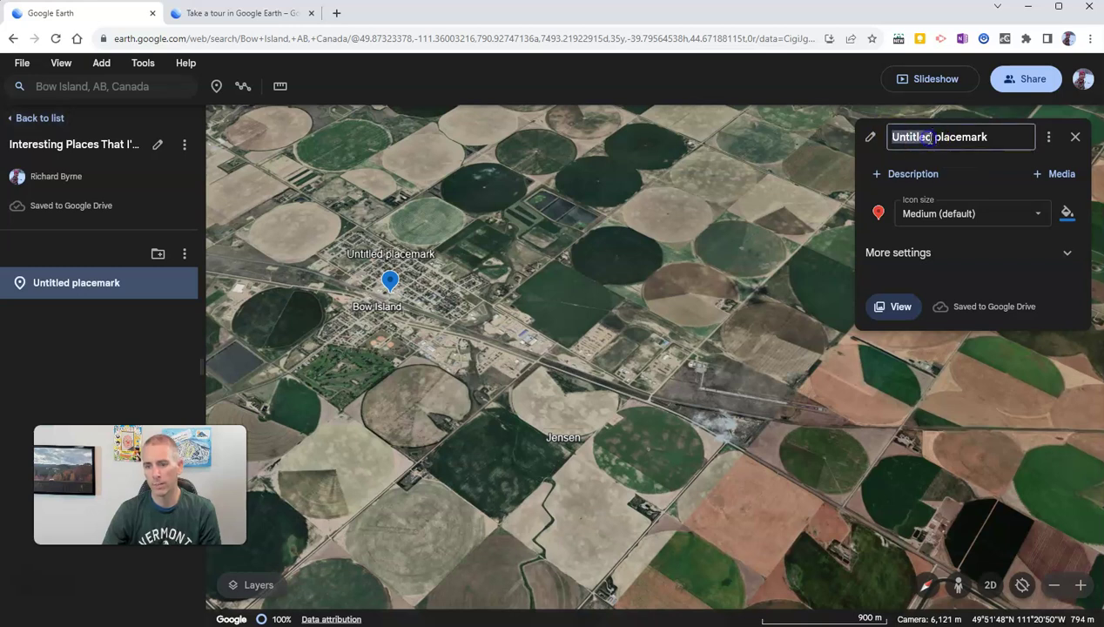
text(Bow Island - Pinto Mac)
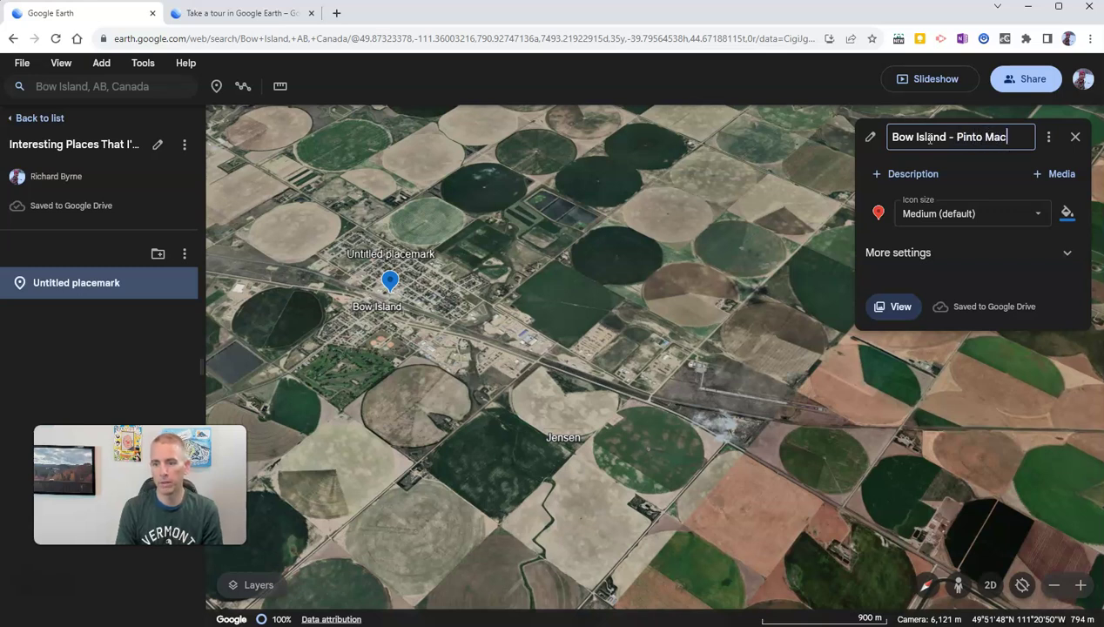
text(Bean)
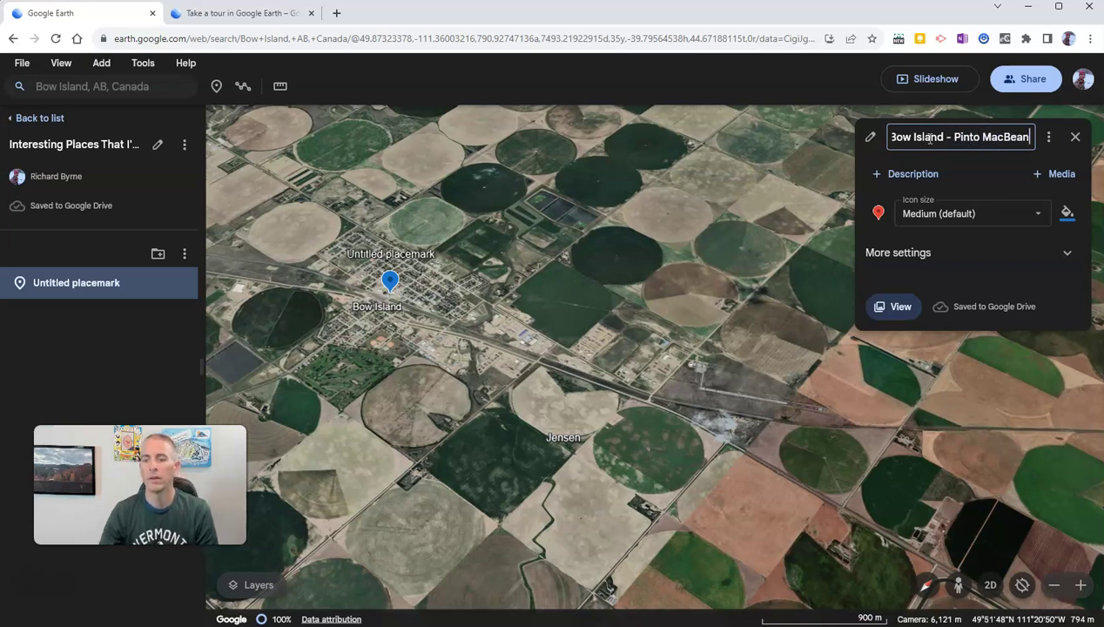
click(884, 173)
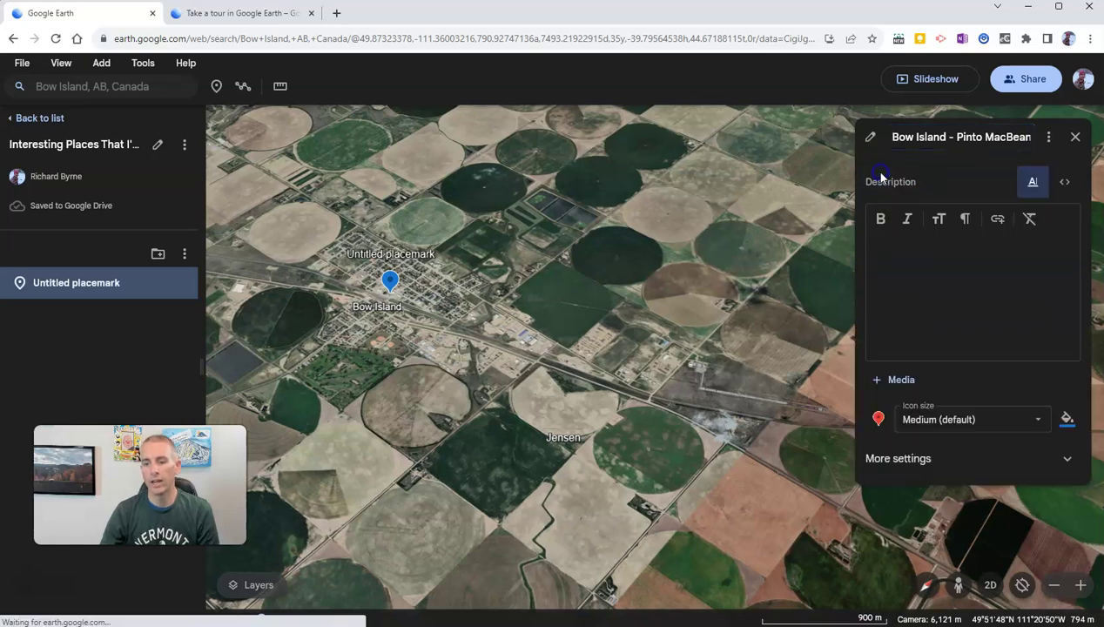
click(941, 278)
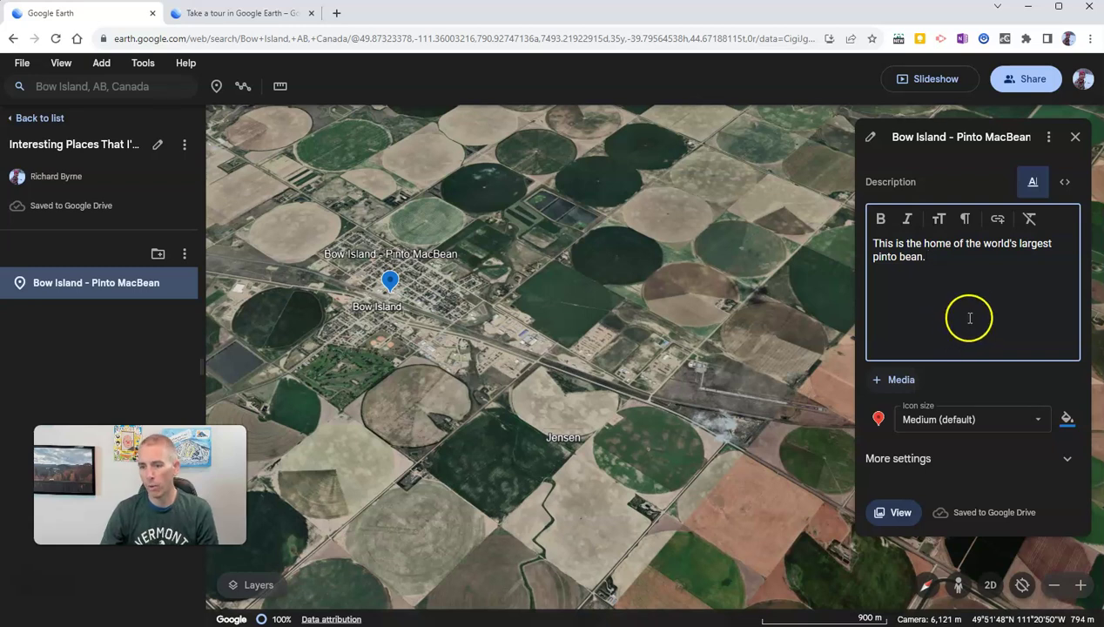
Upload the image 2012-03-22_15-33-35_640 from the Downloads folder to the Bow Island placemark.
click(888, 391)
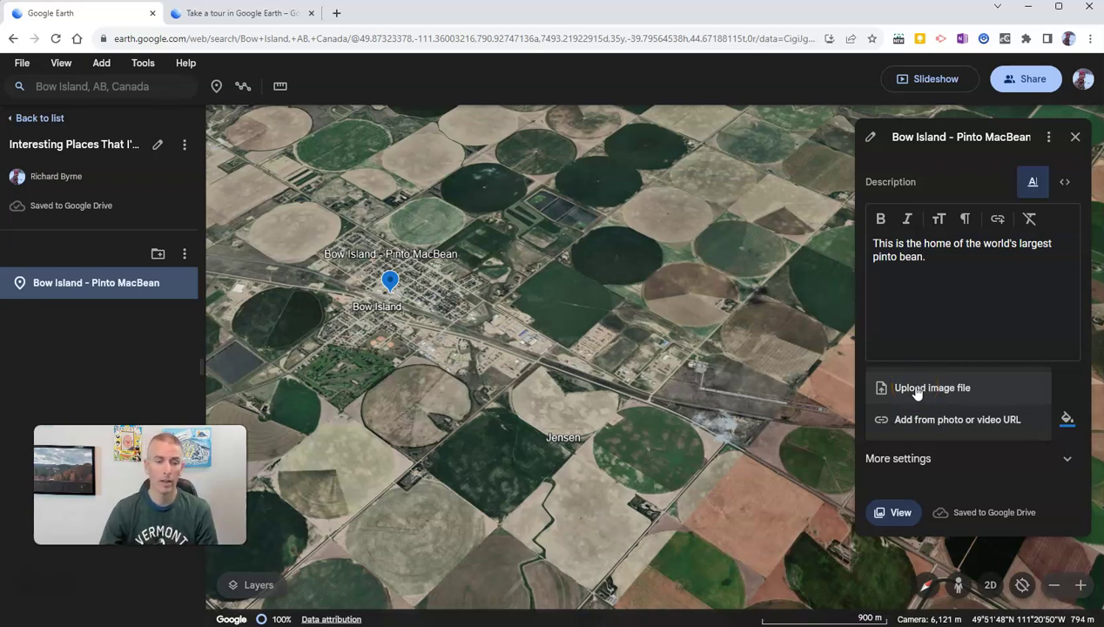
click(916, 392)
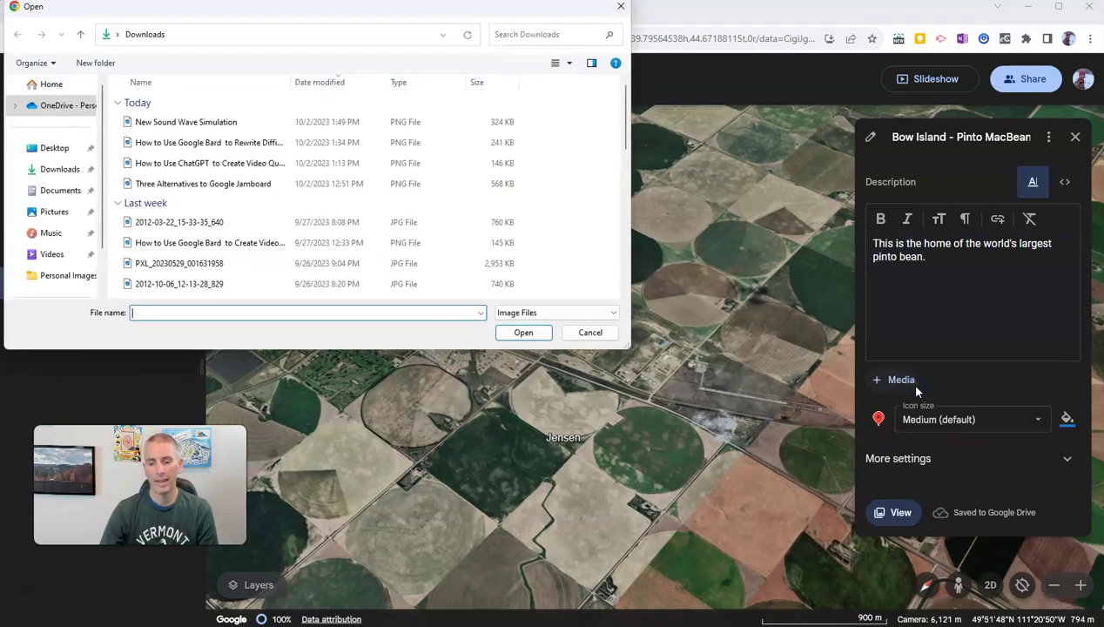
click(208, 223)
click(526, 333)
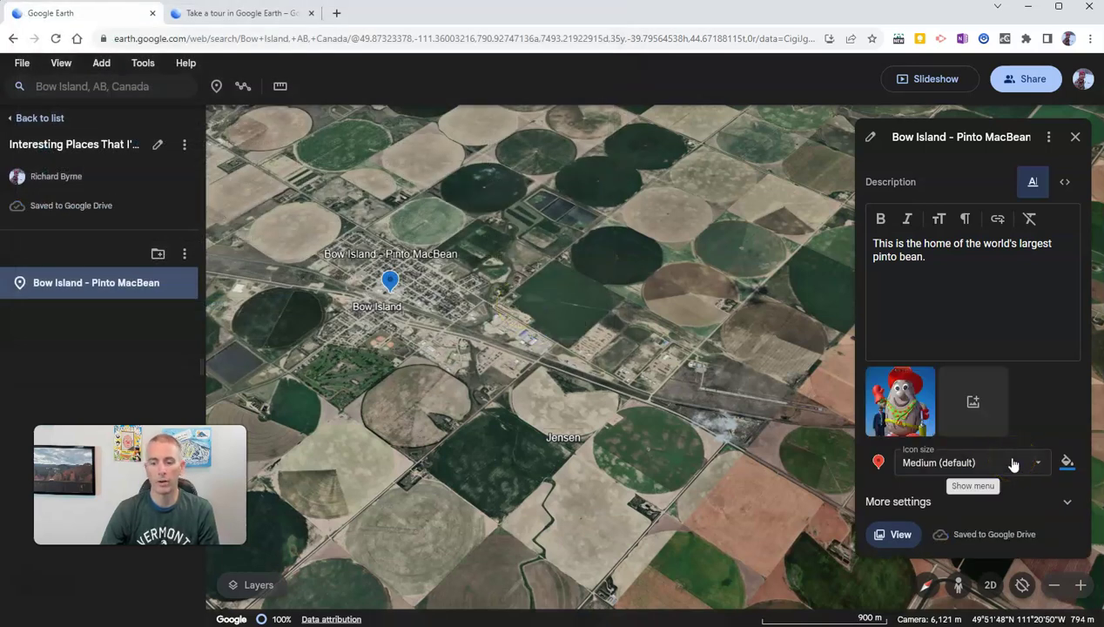
Set the Bow Island placemark's icon size to Large and its color to the darker yellow swatch.
scroll(1012, 457, down, 1)
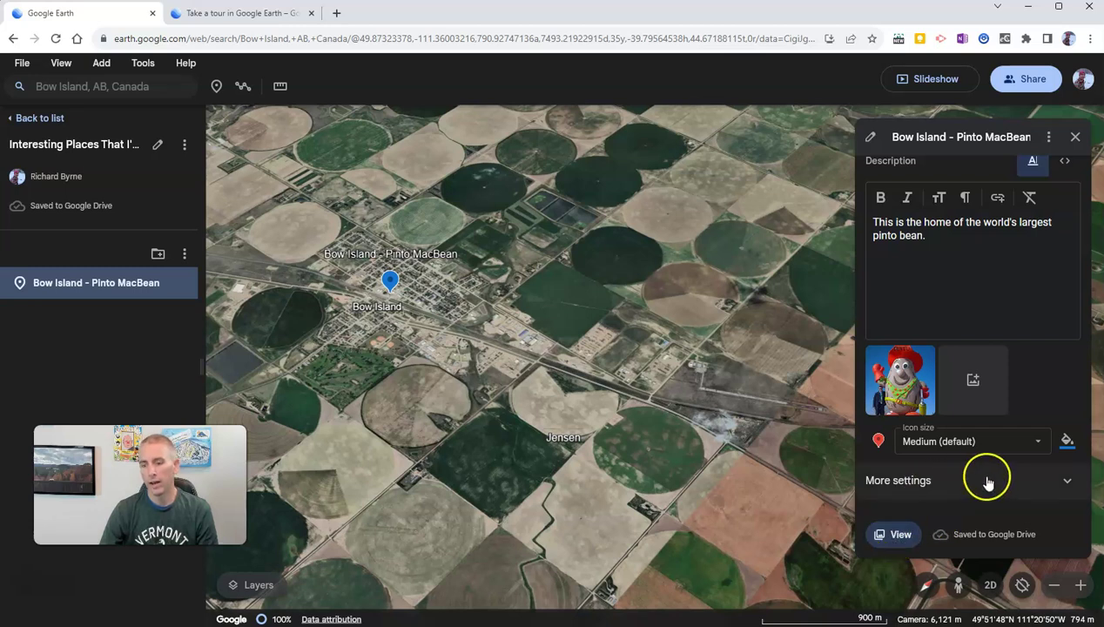
scroll(989, 478, up, 1)
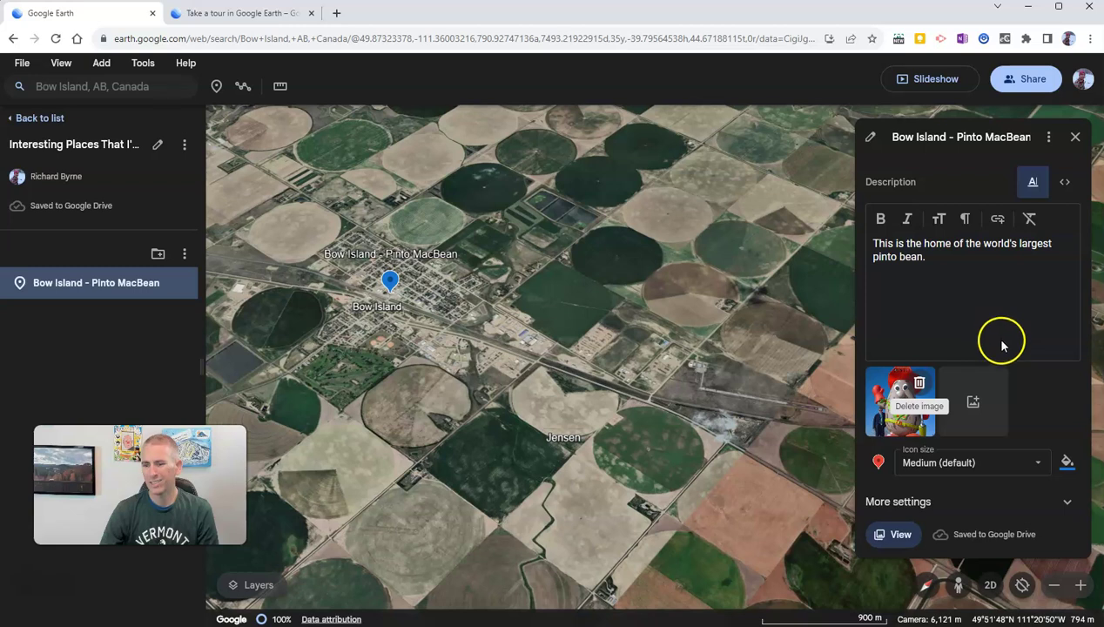
click(1015, 469)
click(986, 498)
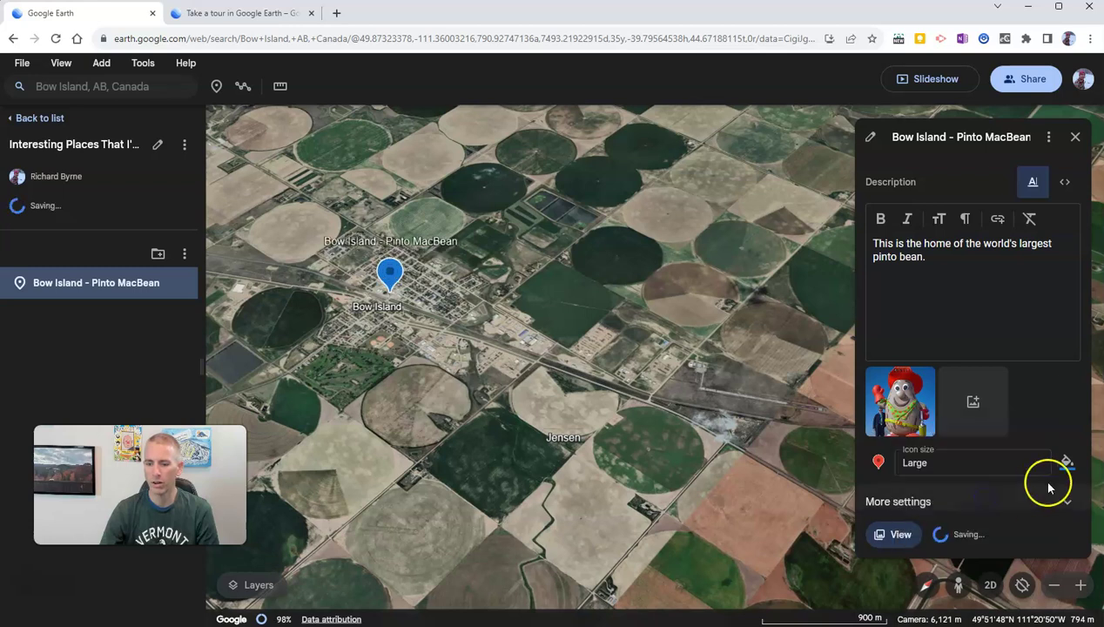
click(1068, 464)
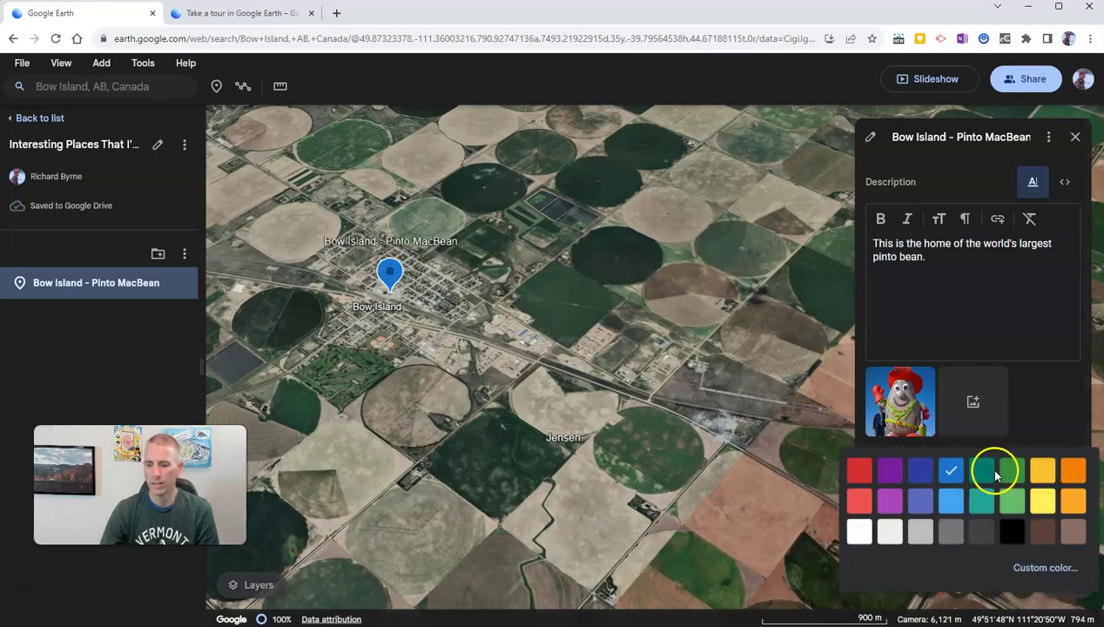
click(1046, 472)
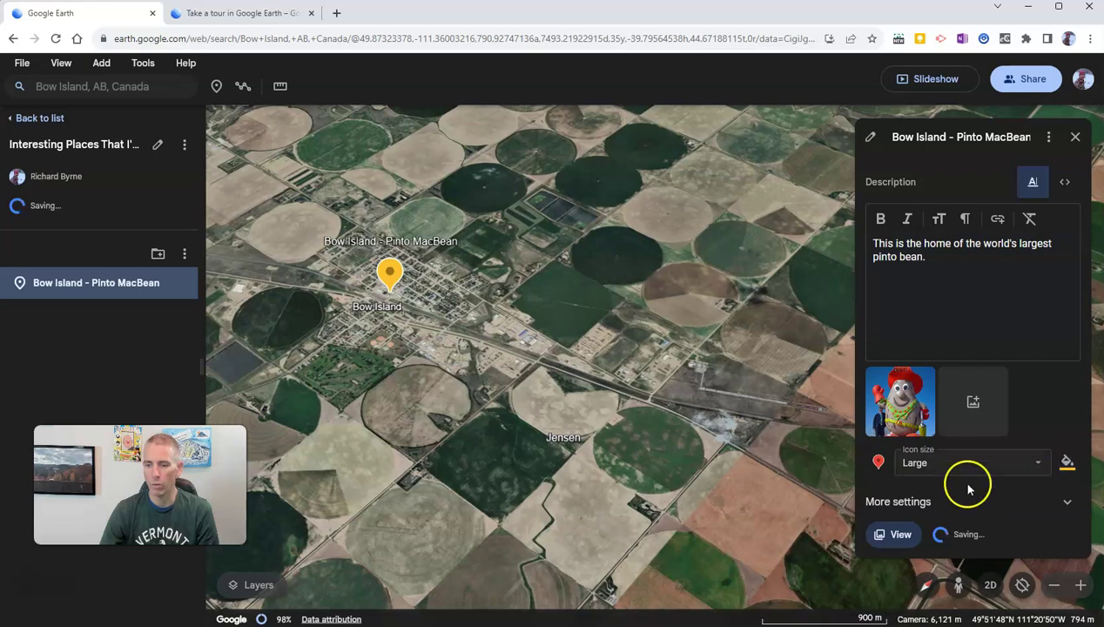
Change the Bow Island placemark's icon to the quotation-mark shape from the full icon library and close the placemark's editor.
click(880, 463)
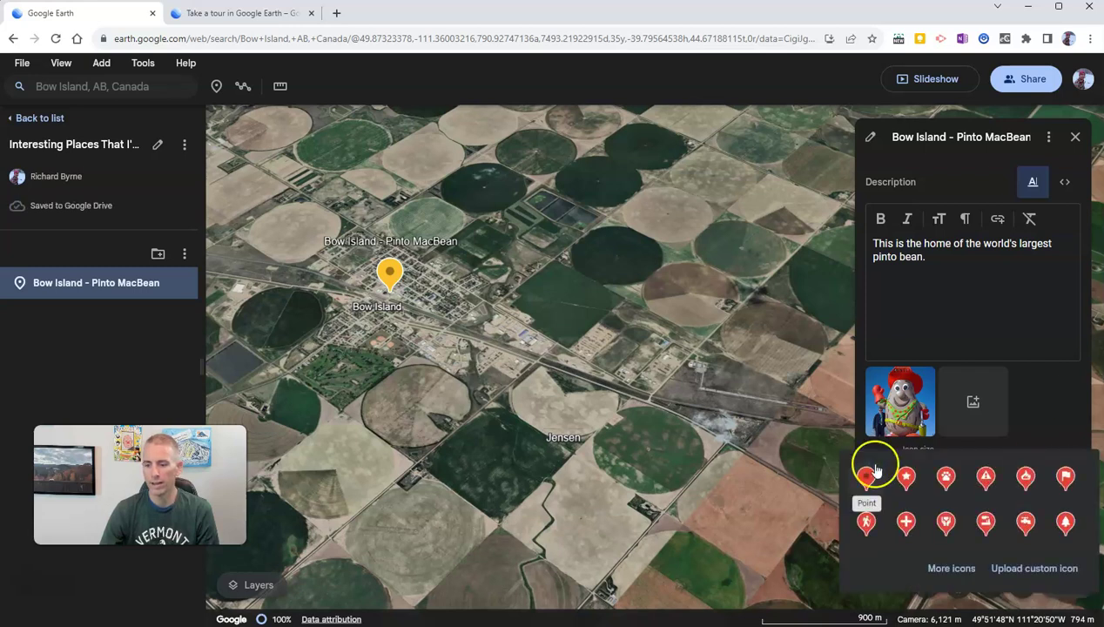
click(958, 566)
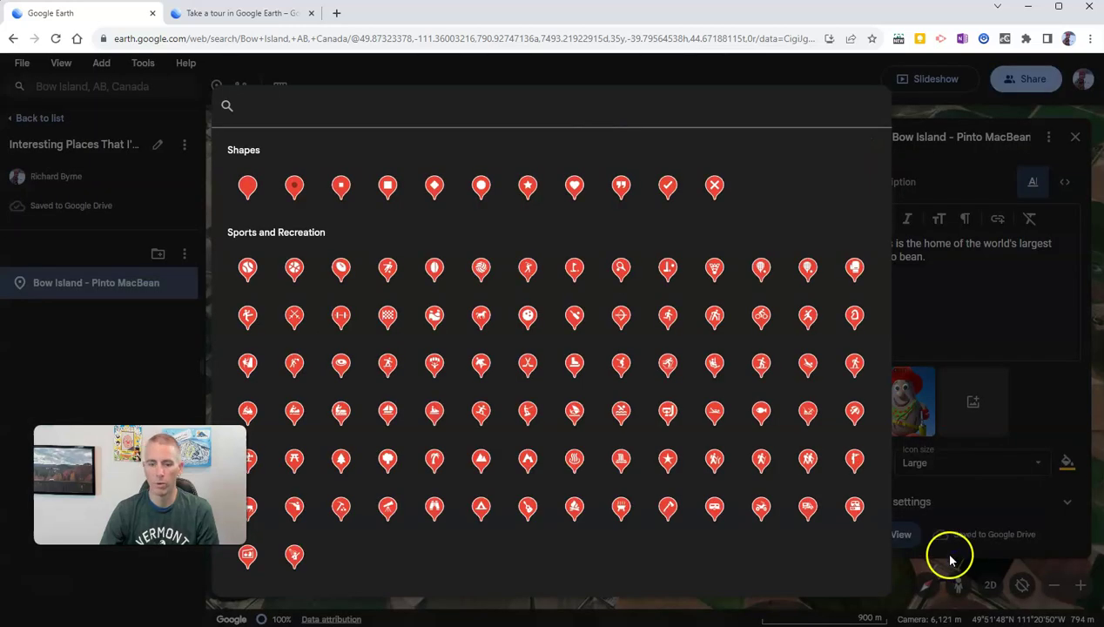
click(621, 185)
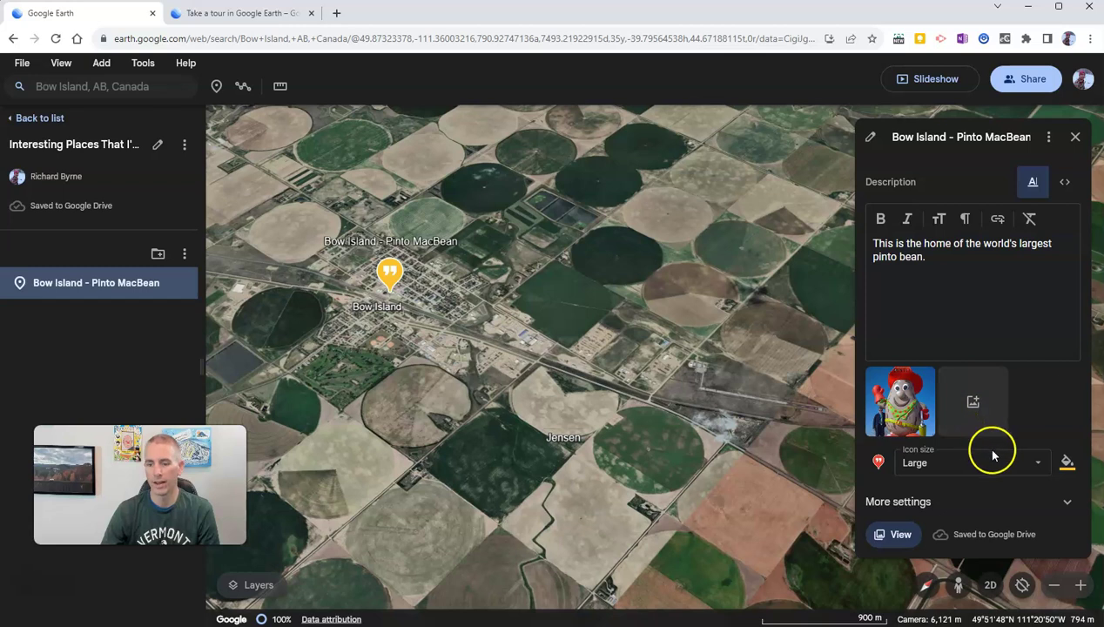
scroll(1044, 431, down, 1)
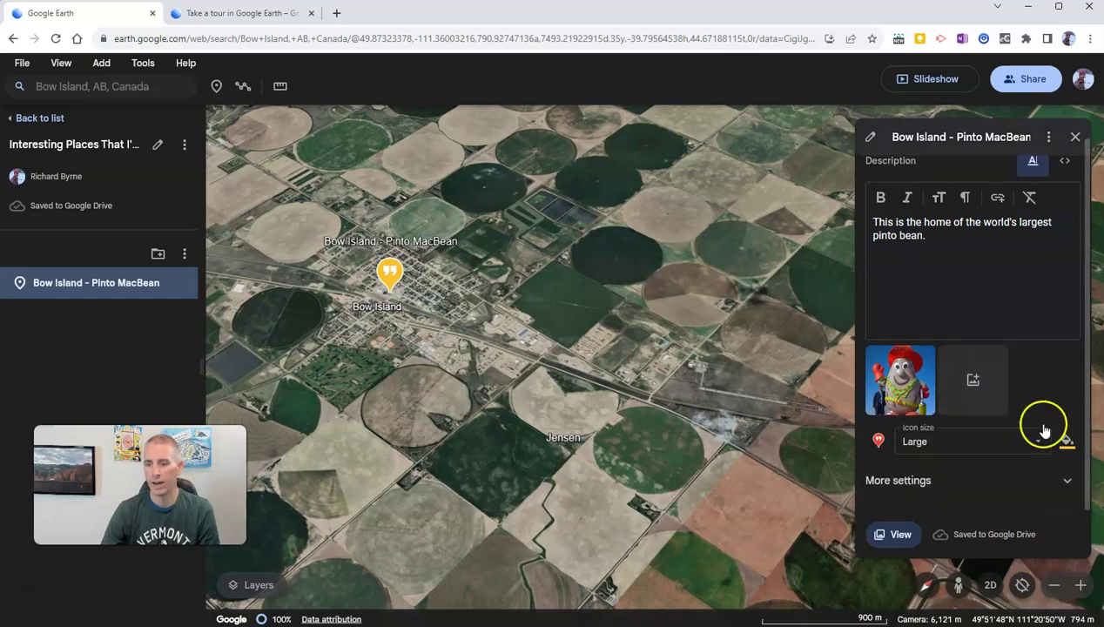
click(1076, 137)
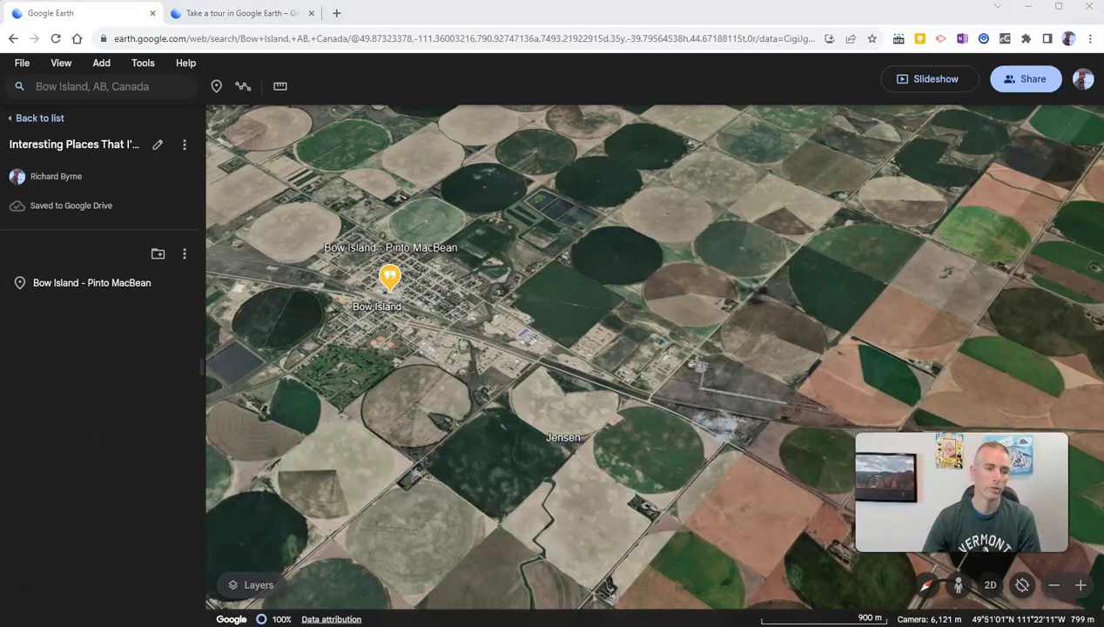
Review the "Places I Found Through Luck!" project with its Pasa del Leon placemark and the Interesting Places project, returning to the project list.
click(19, 117)
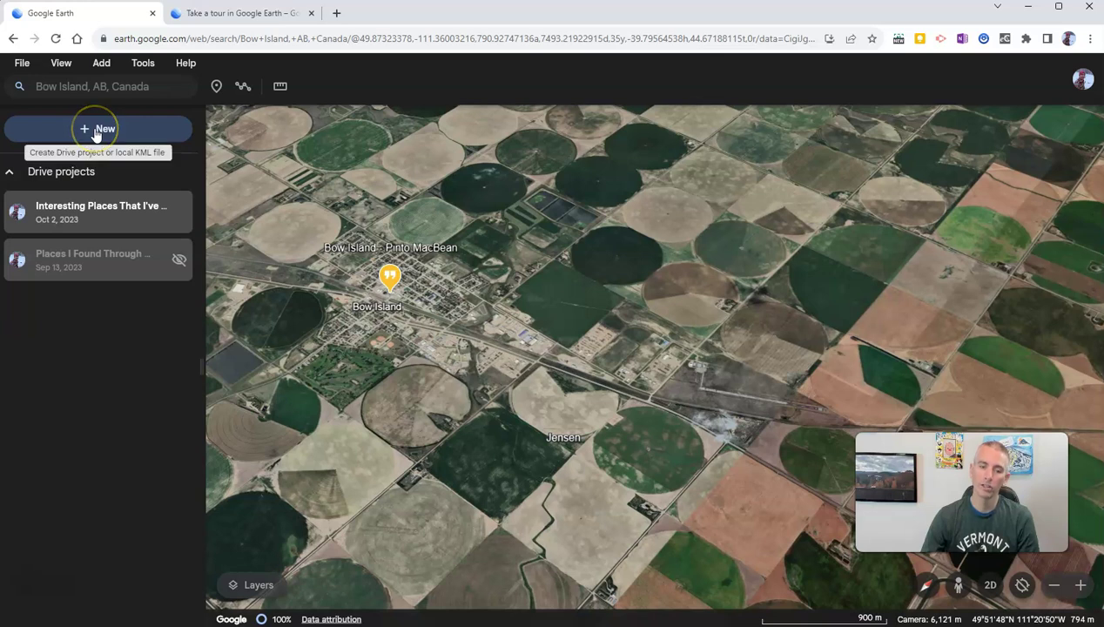
click(91, 257)
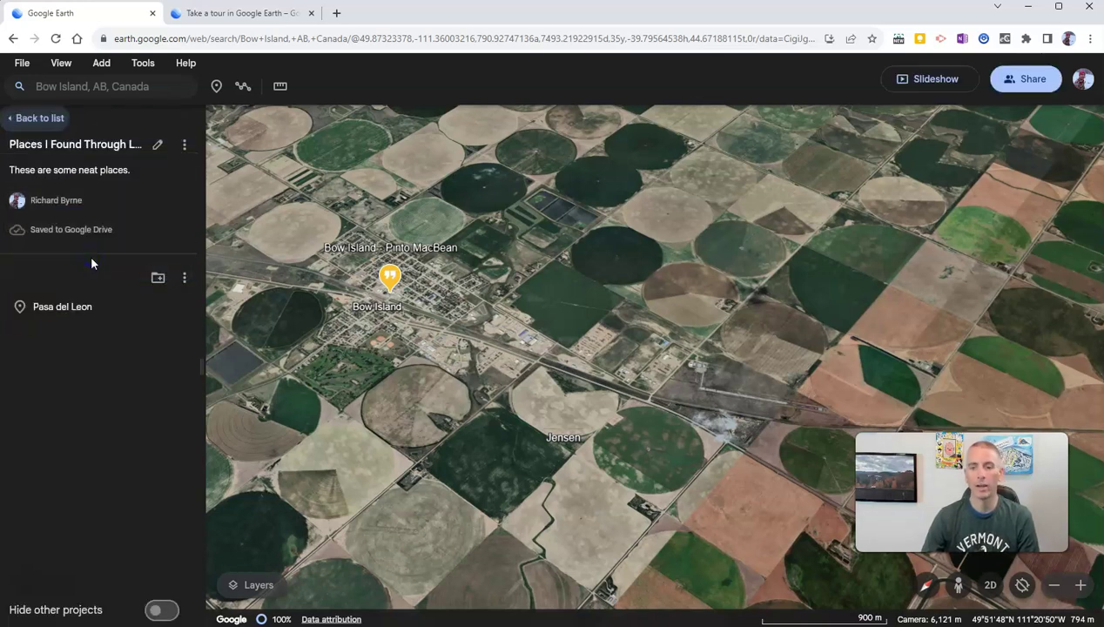
click(61, 309)
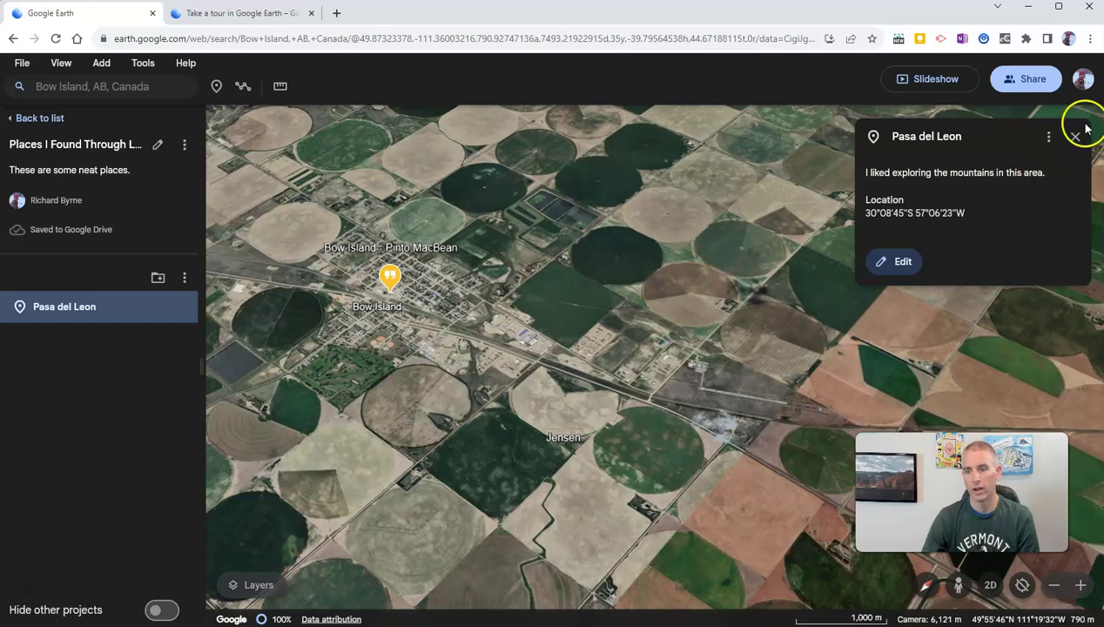
click(1076, 136)
click(26, 119)
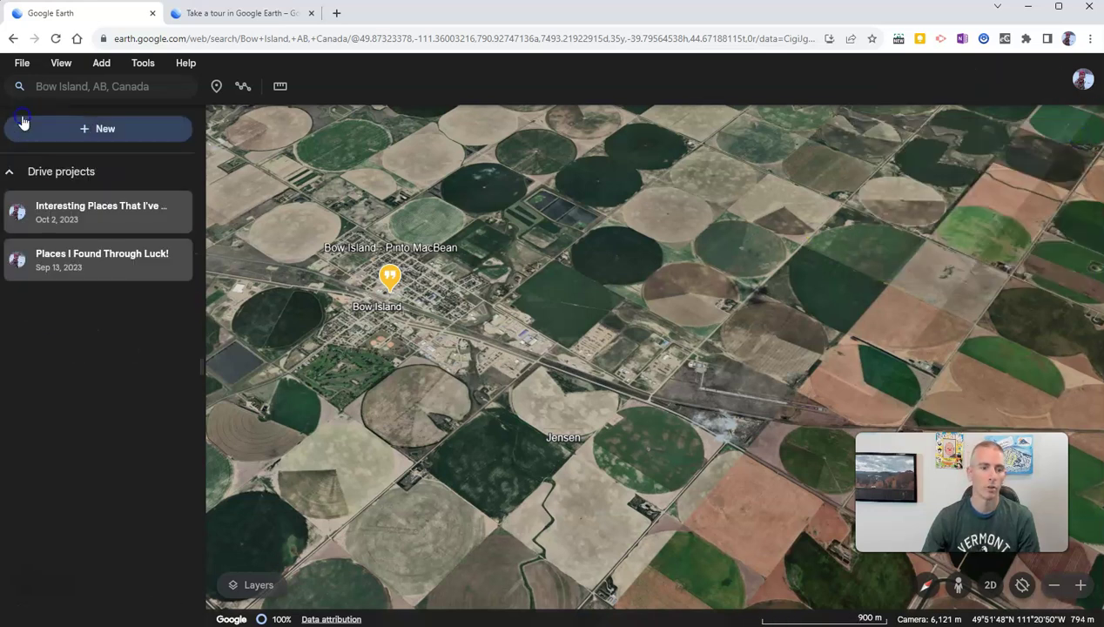
click(75, 210)
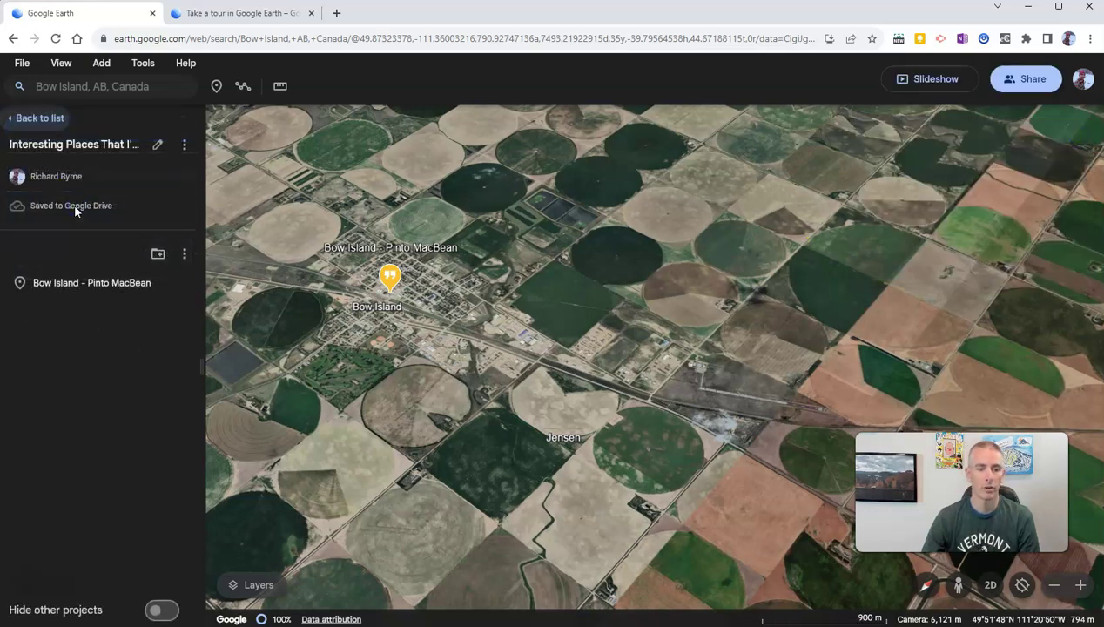
click(25, 117)
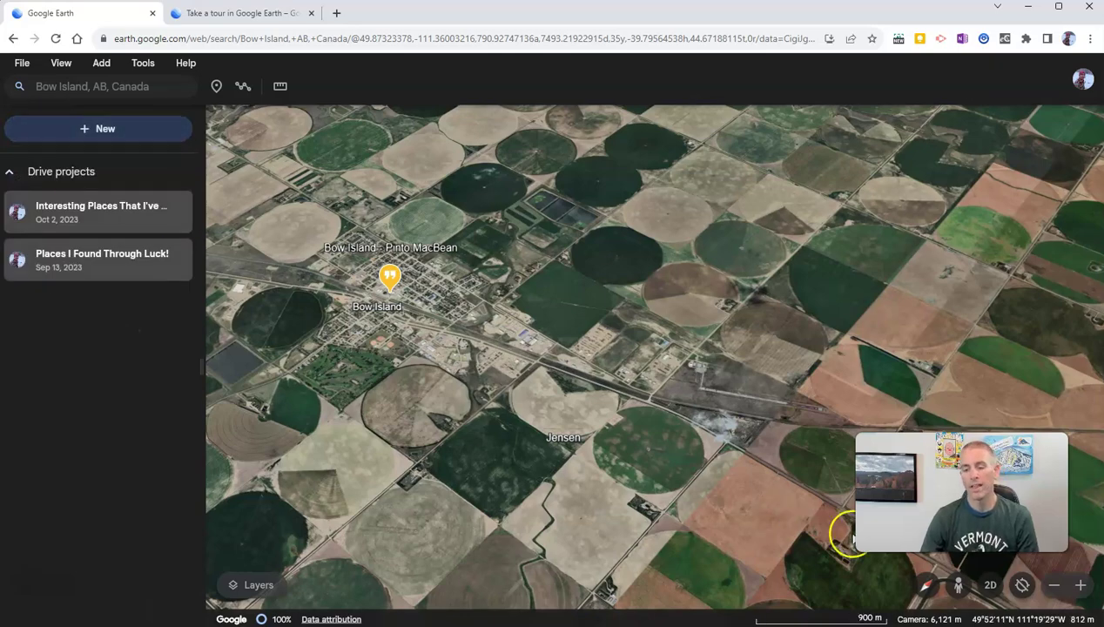